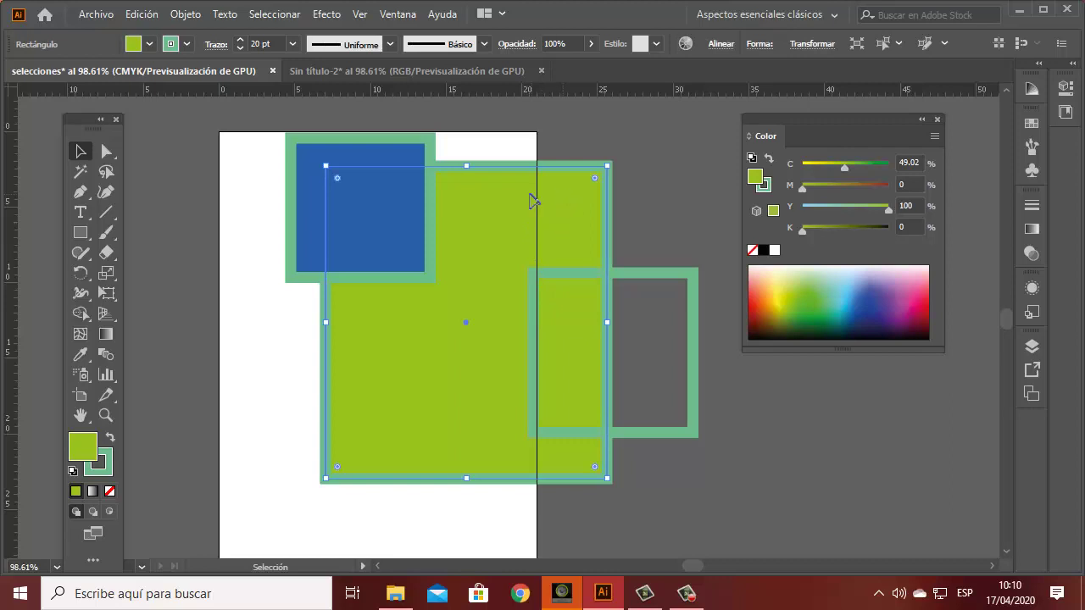
Move the green rectangle onto the artboard and delete the blue square and the unfilled square.
drag(533, 200, 397, 209)
click(396, 207)
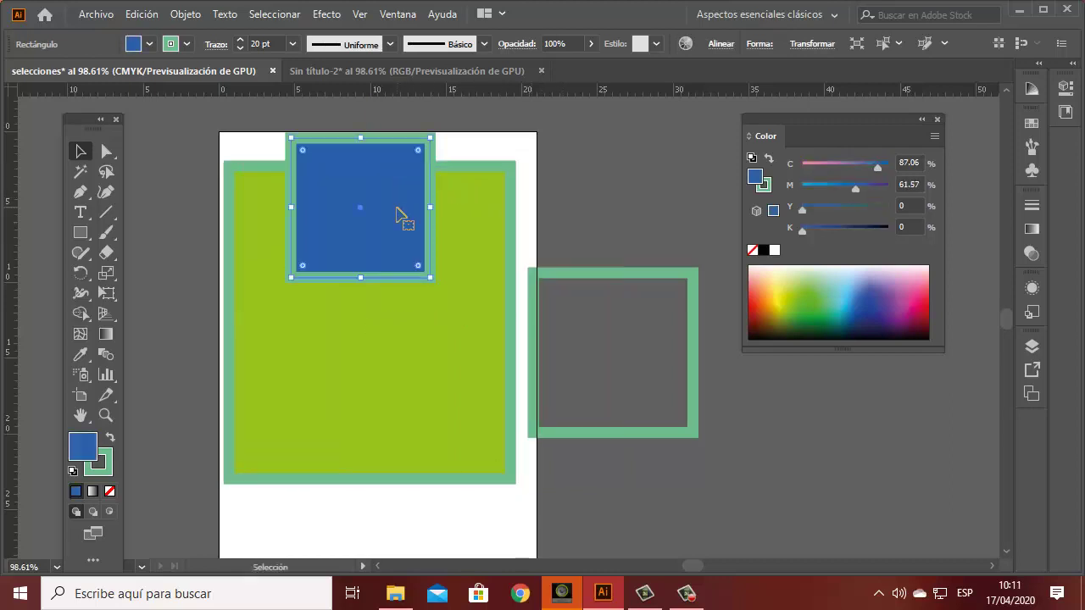
key(Delete)
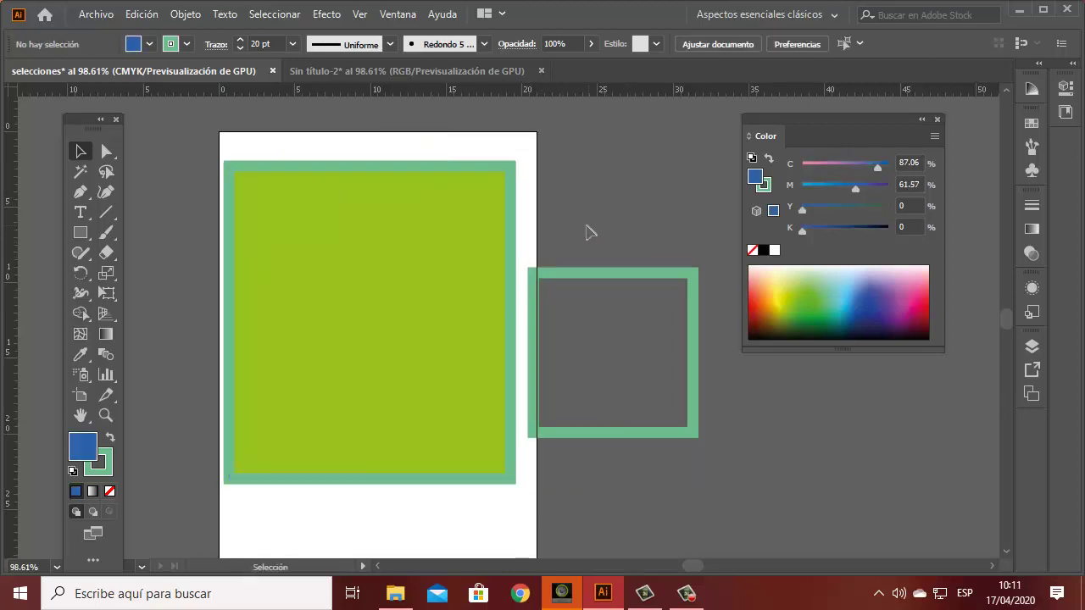
drag(654, 339, 653, 337)
key(Delete)
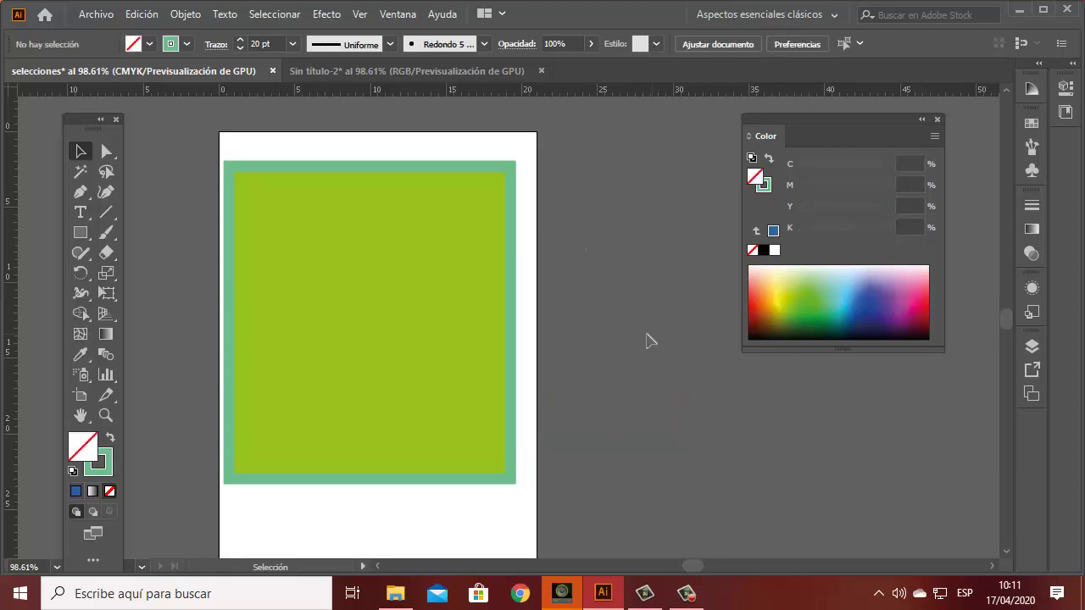
Centre the green rectangle across the upper artboard and shorten it from its lower edge to about 12 cm high.
drag(446, 290, 455, 279)
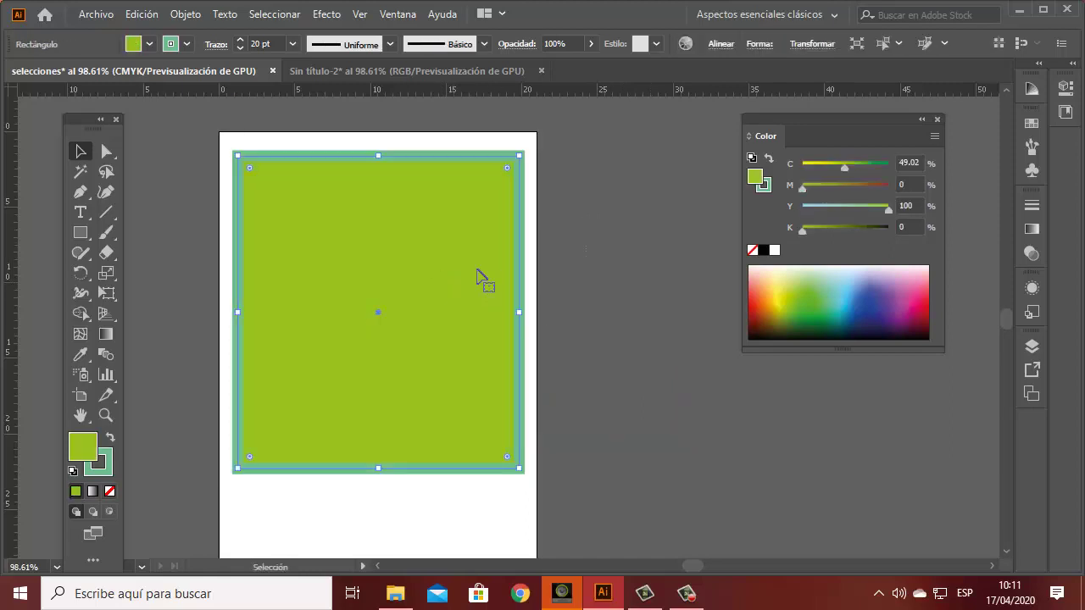
click(632, 230)
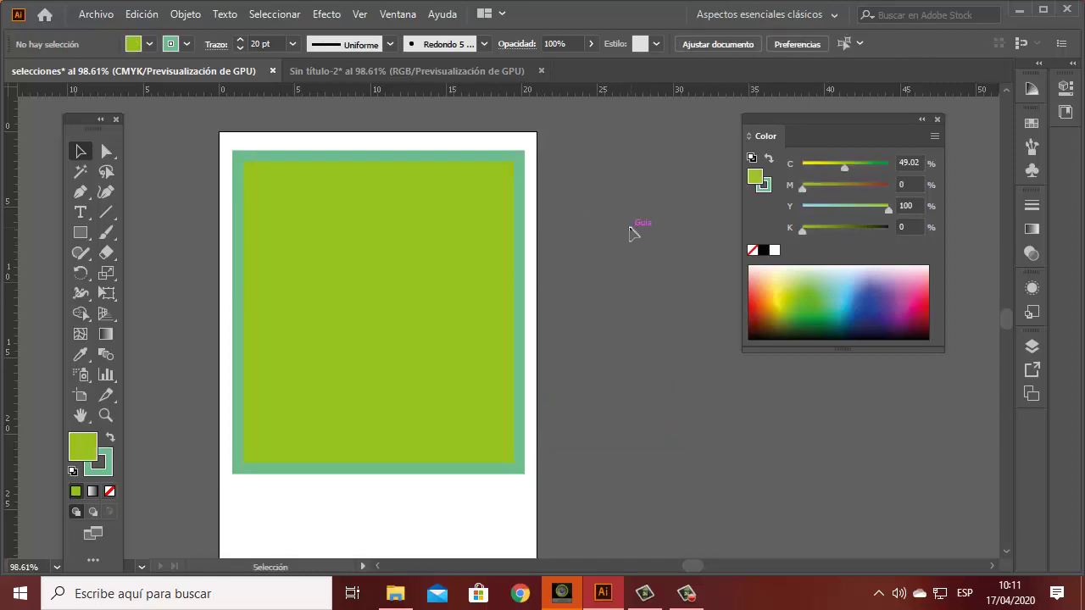
click(366, 321)
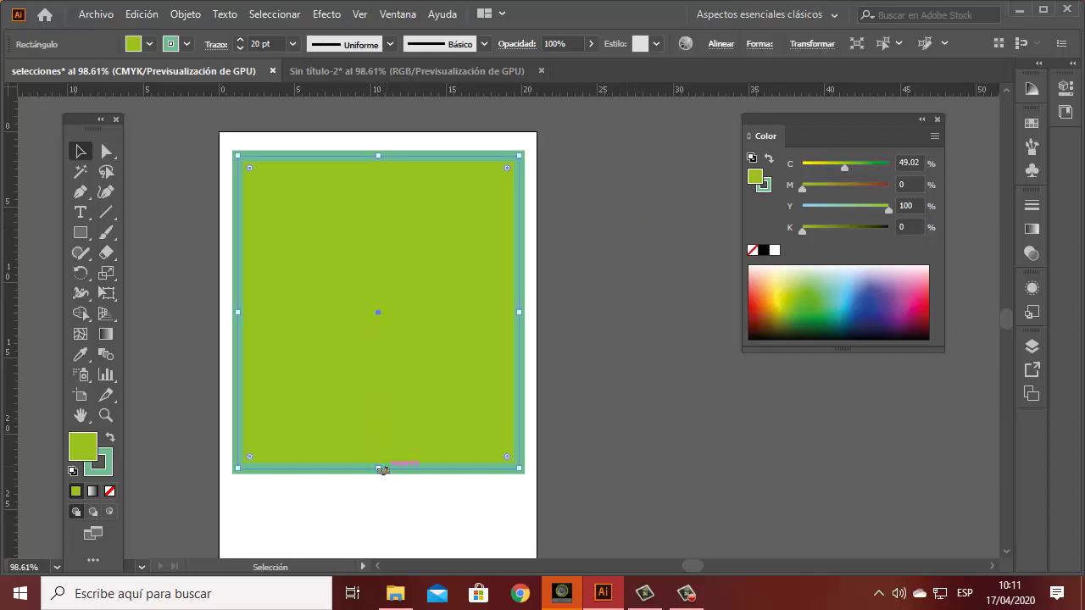
drag(378, 471, 405, 339)
key(space)
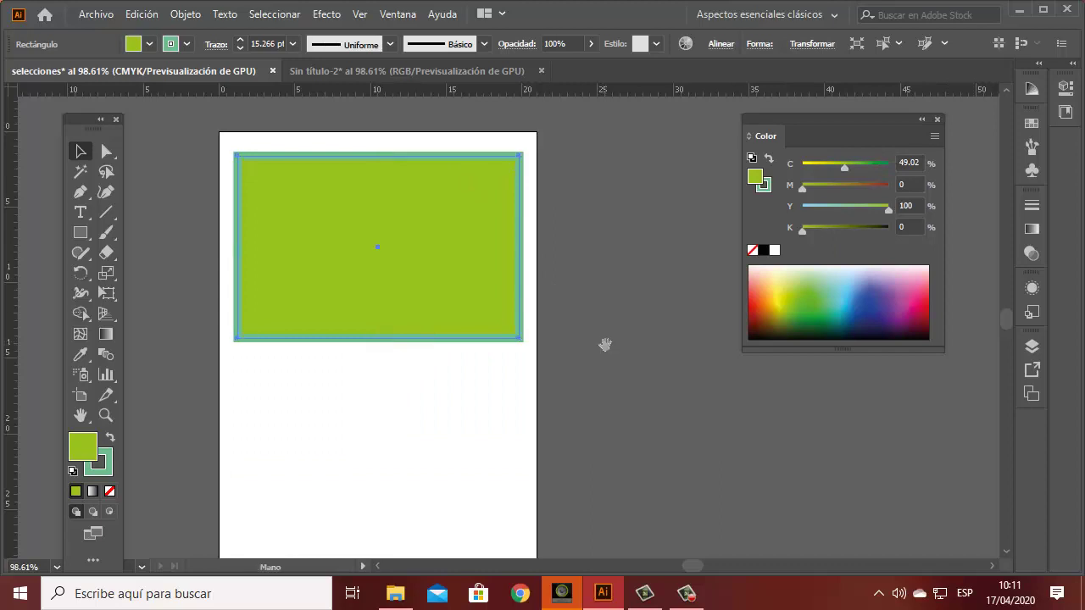
drag(611, 337, 649, 317)
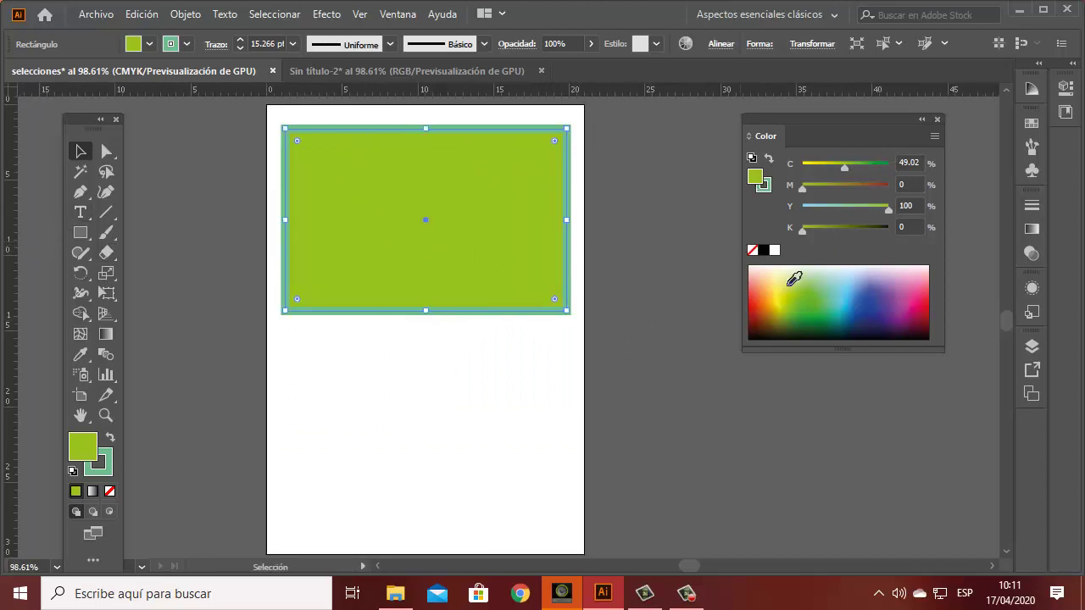
Set the rectangle's stroke colour to blue, C 70.59, M 27.84, Y 0, K 0.
click(764, 187)
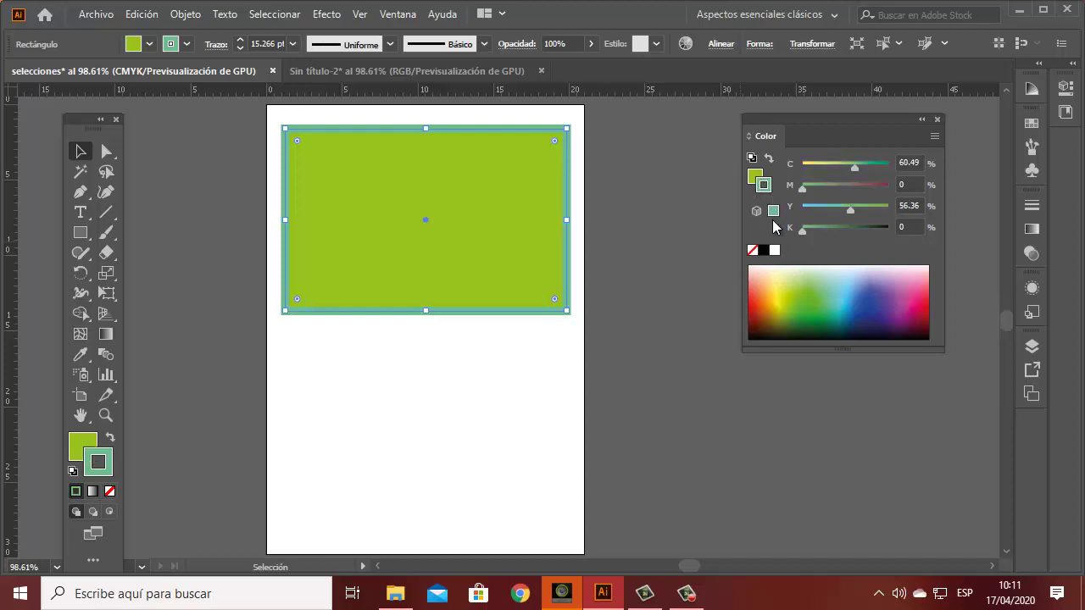
click(761, 289)
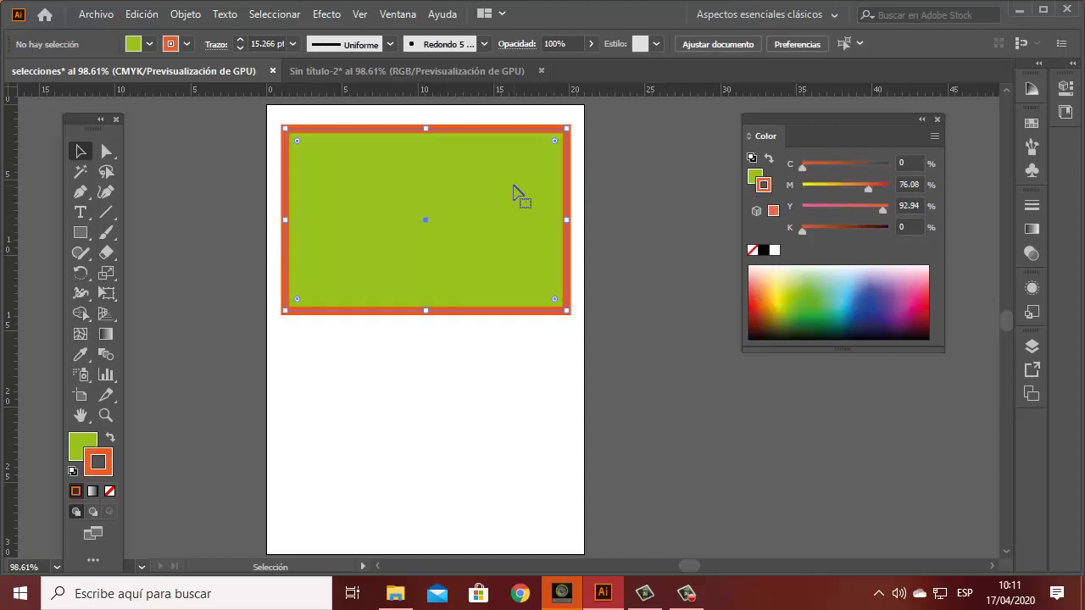
click(855, 293)
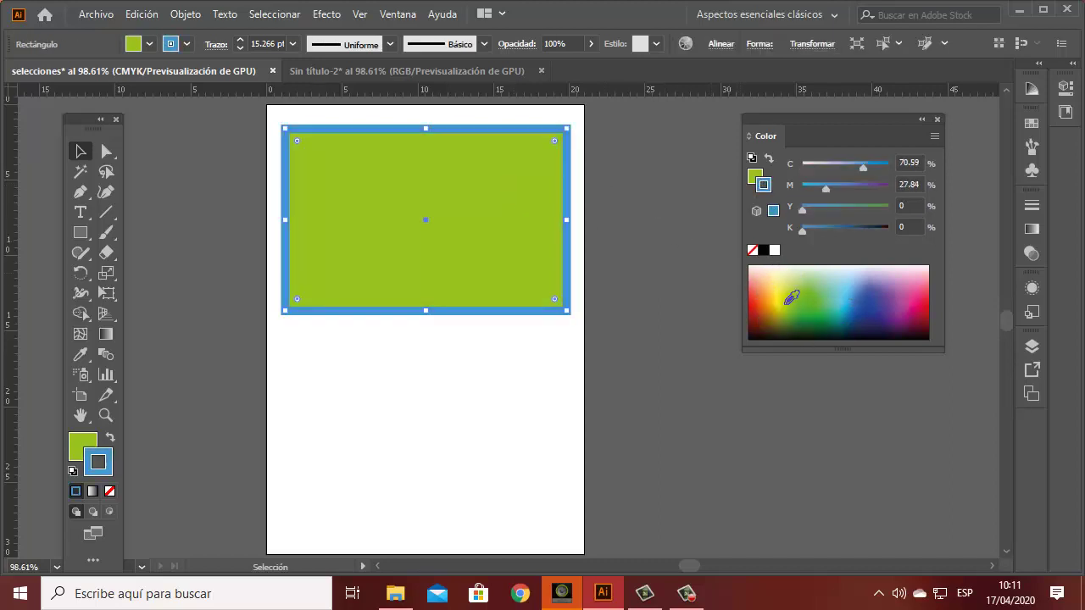
Set the rectangle's fill colour to yellow, C 1.96, M 10.98, Y 90.59, K 0, and deselect it.
click(755, 177)
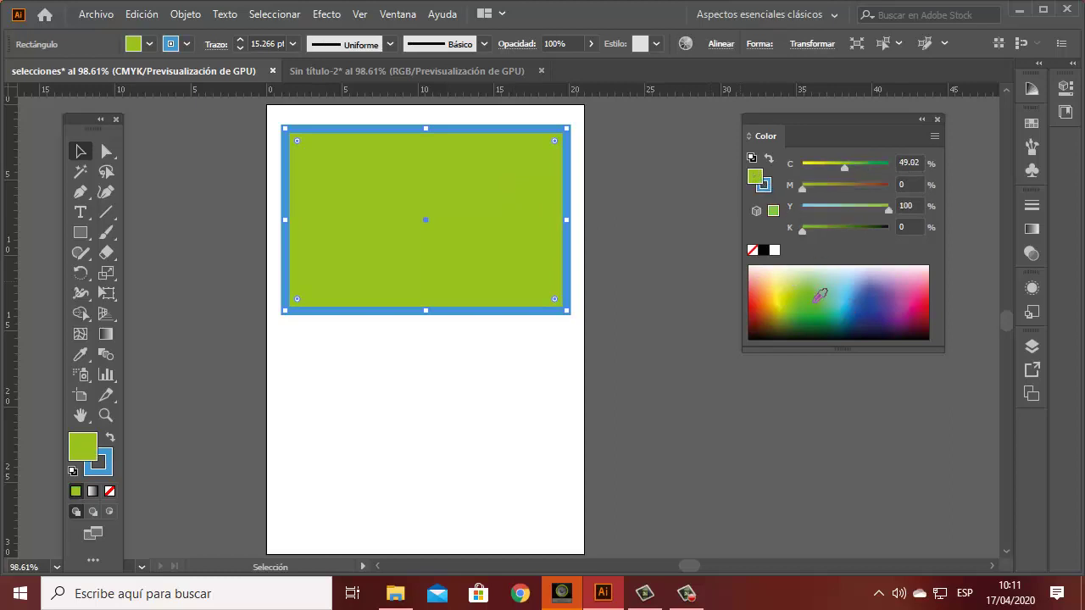
click(787, 296)
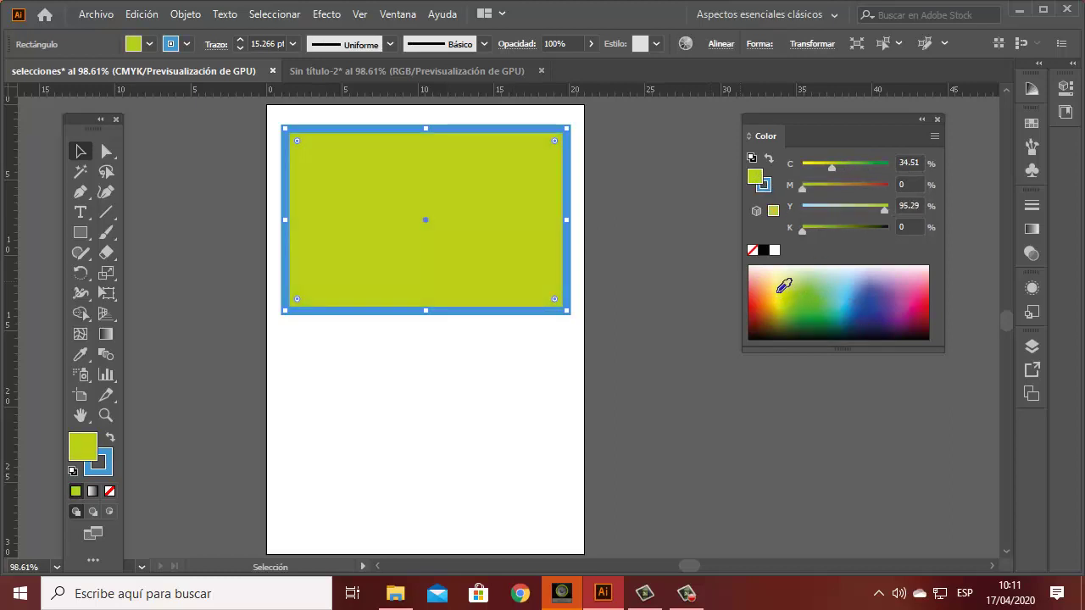
click(777, 293)
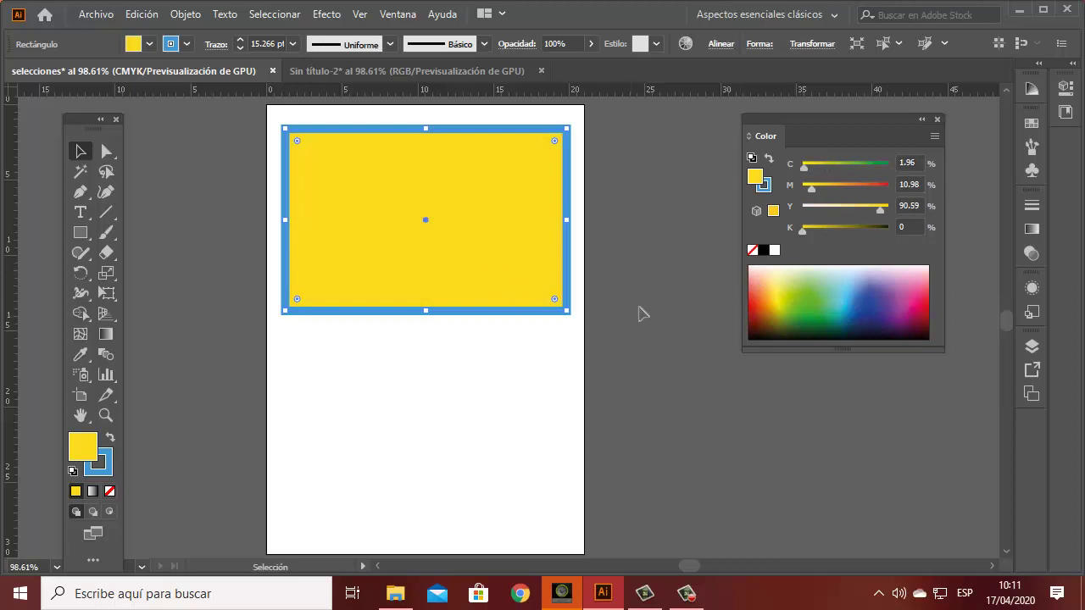
click(640, 312)
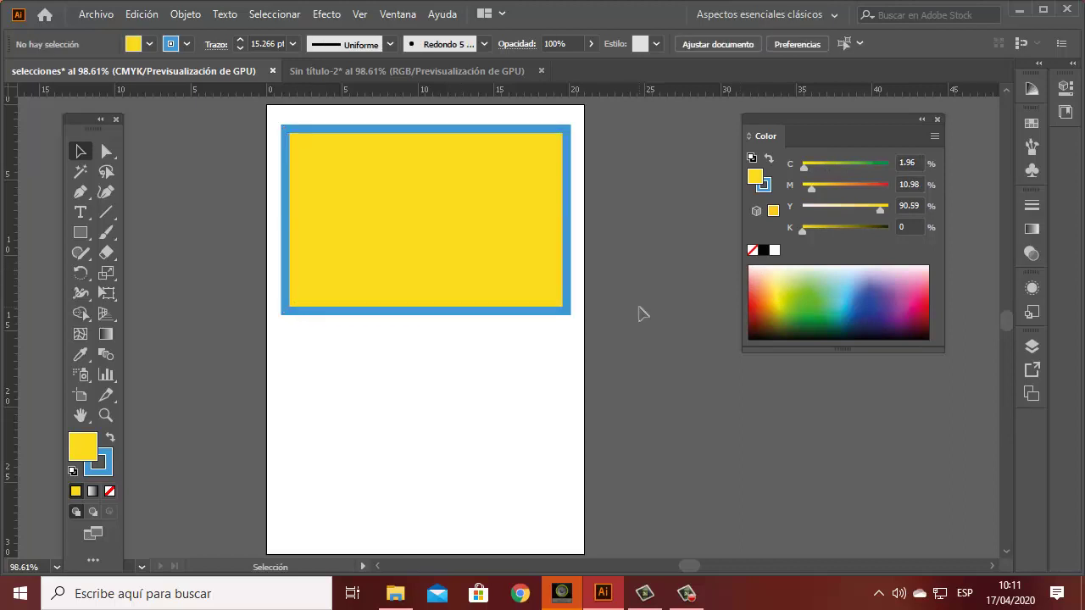
Draw a rising diagonal line about 19 cm long below the rectangle with the Line Segment tool and deselect it.
drag(72, 119, 131, 112)
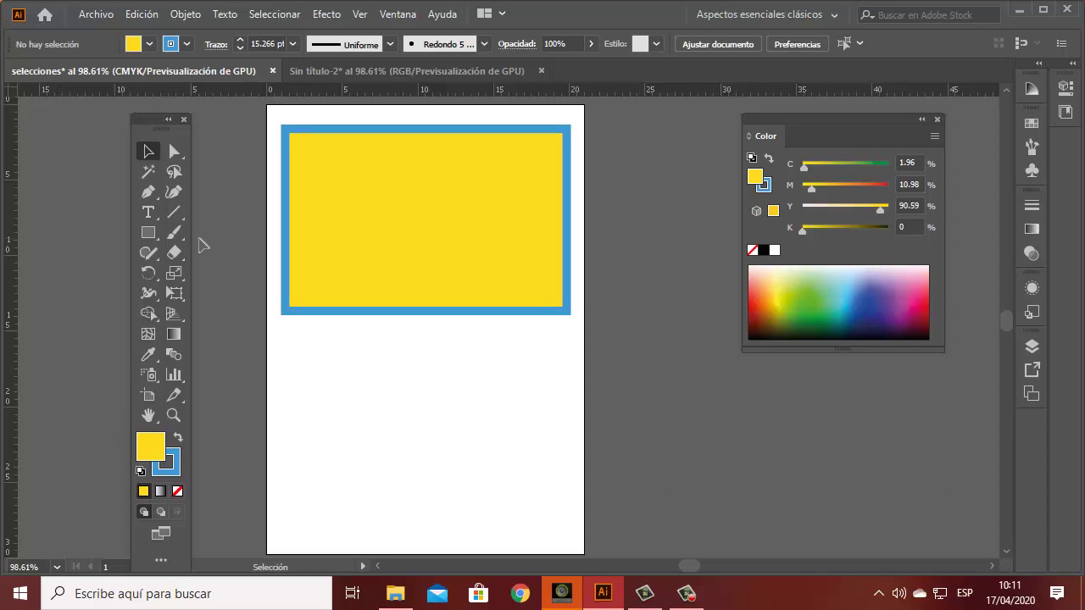
click(176, 219)
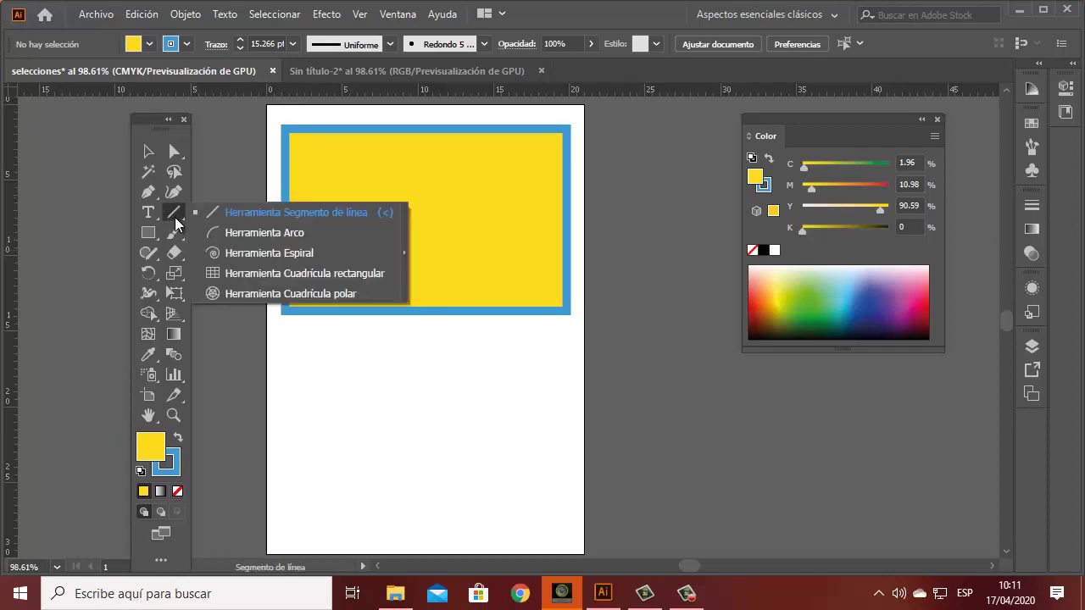
click(248, 219)
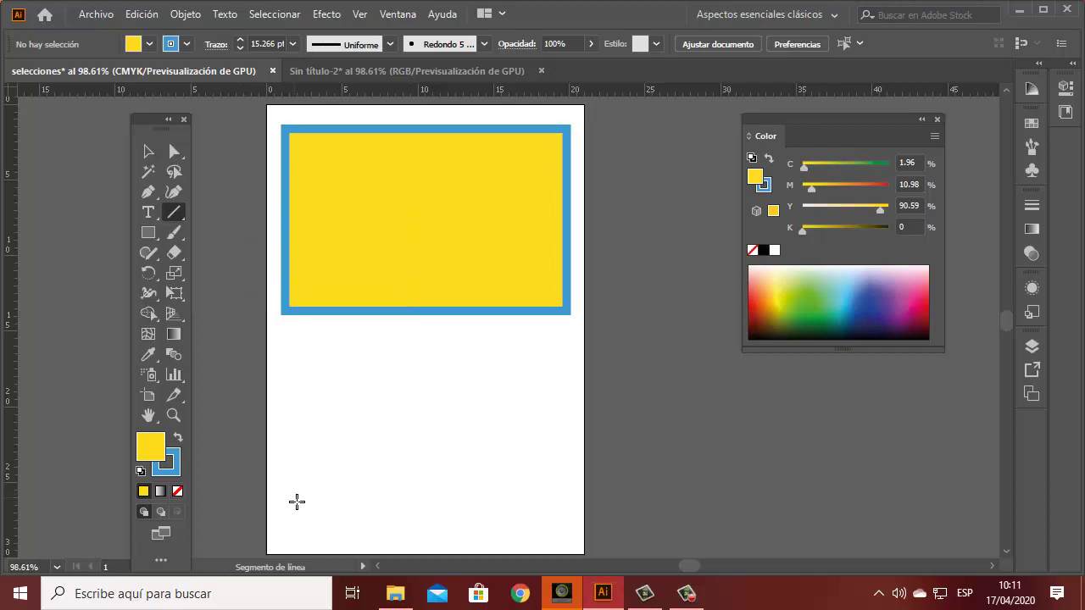
mouse_move(297, 501)
mouse_down()
mouse_move(354, 460)
mouse_move(555, 366)
mouse_up()
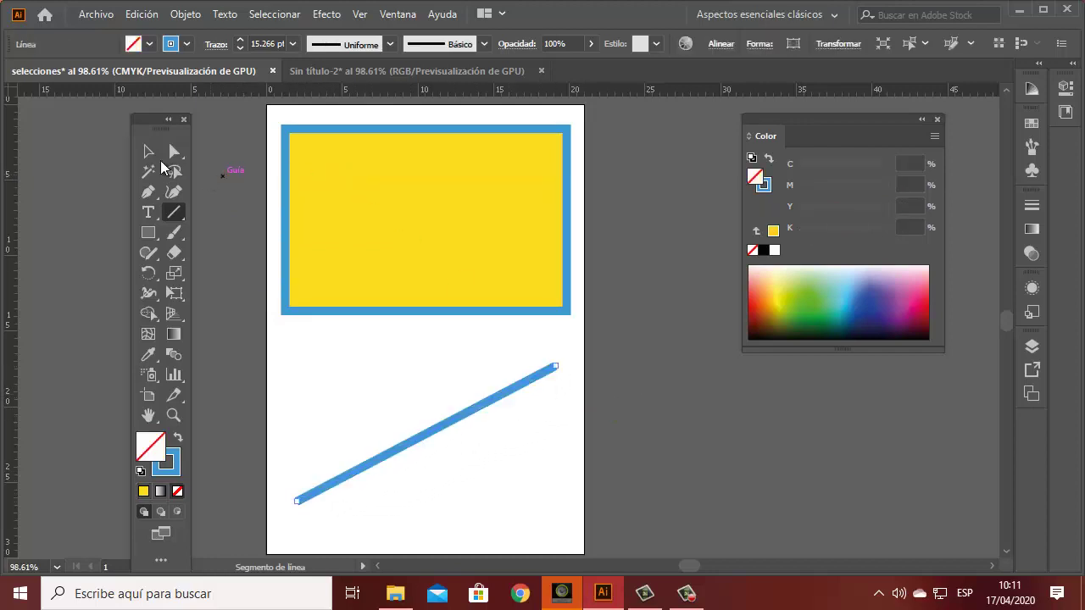
click(149, 151)
click(396, 118)
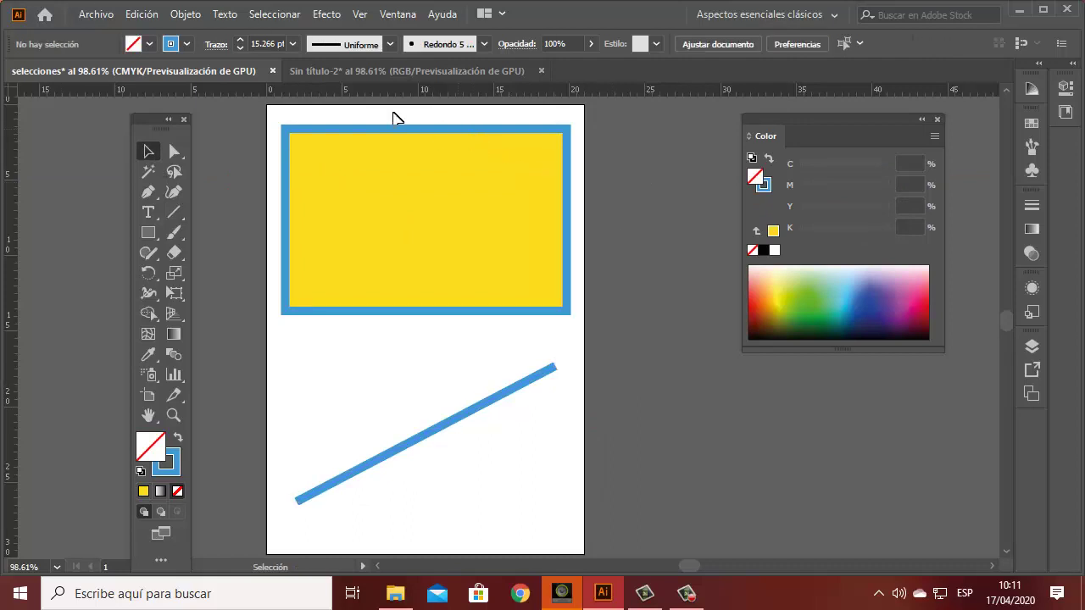
Examine the fill and stroke of the yellow rectangle and the diagonal line, selecting them separately and together.
click(482, 176)
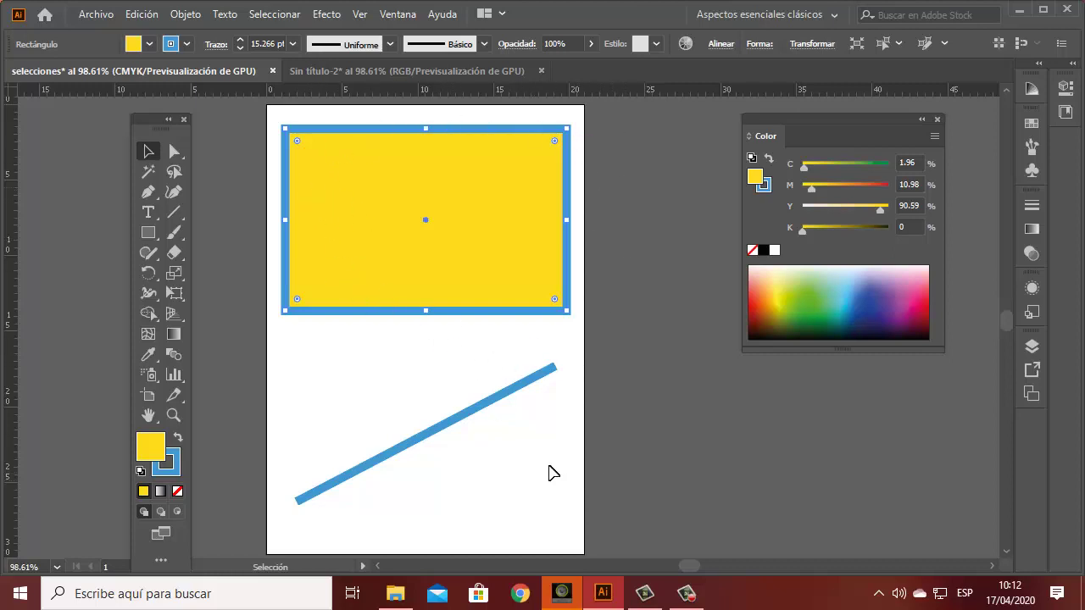
drag(449, 370, 450, 370)
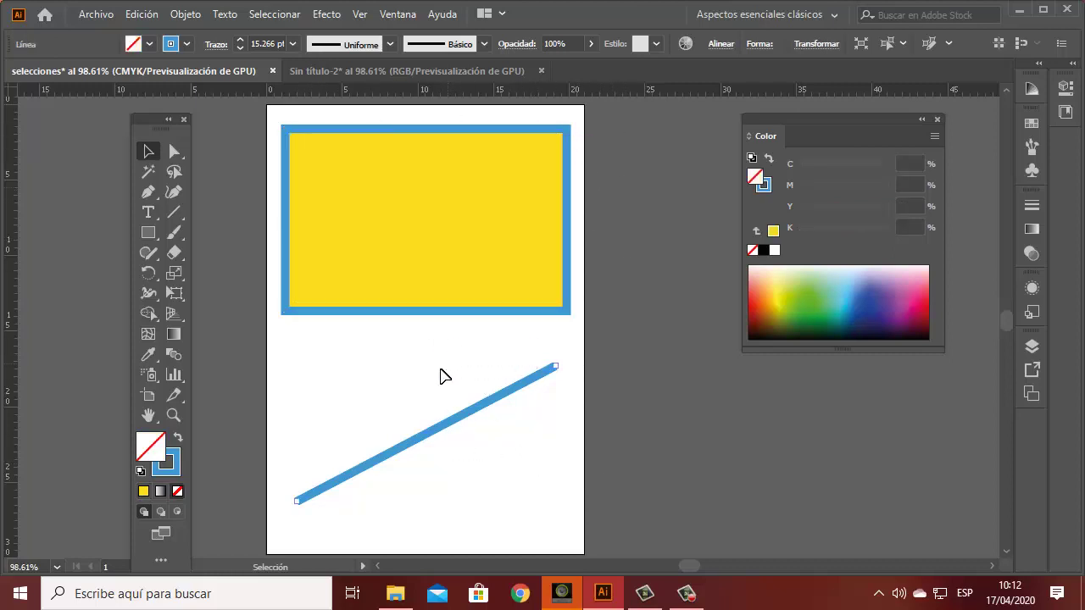
click(525, 484)
click(433, 430)
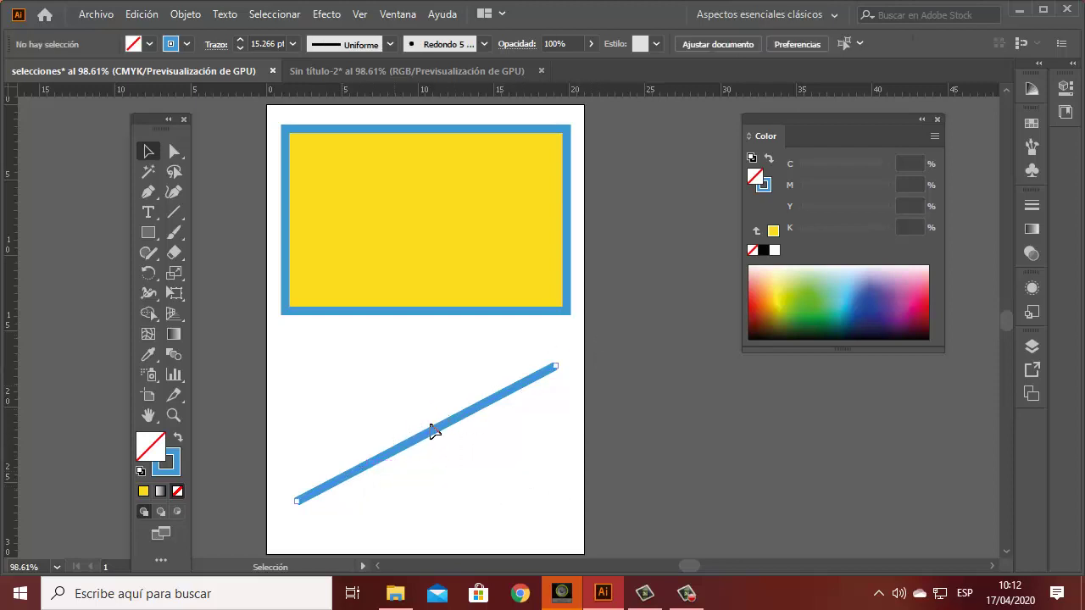
click(526, 475)
drag(473, 307, 474, 270)
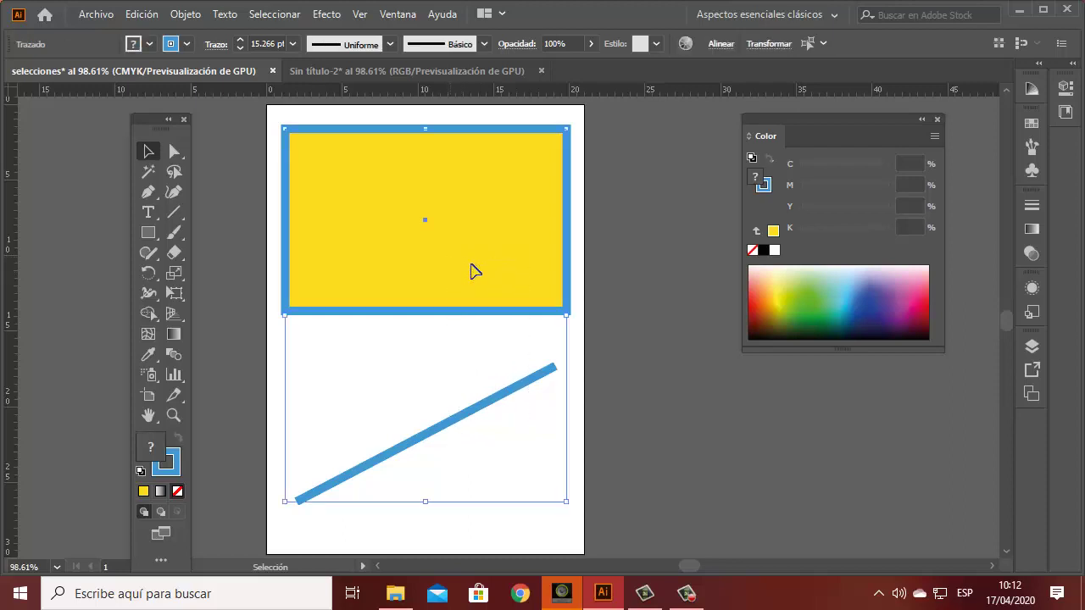
click(678, 307)
click(514, 247)
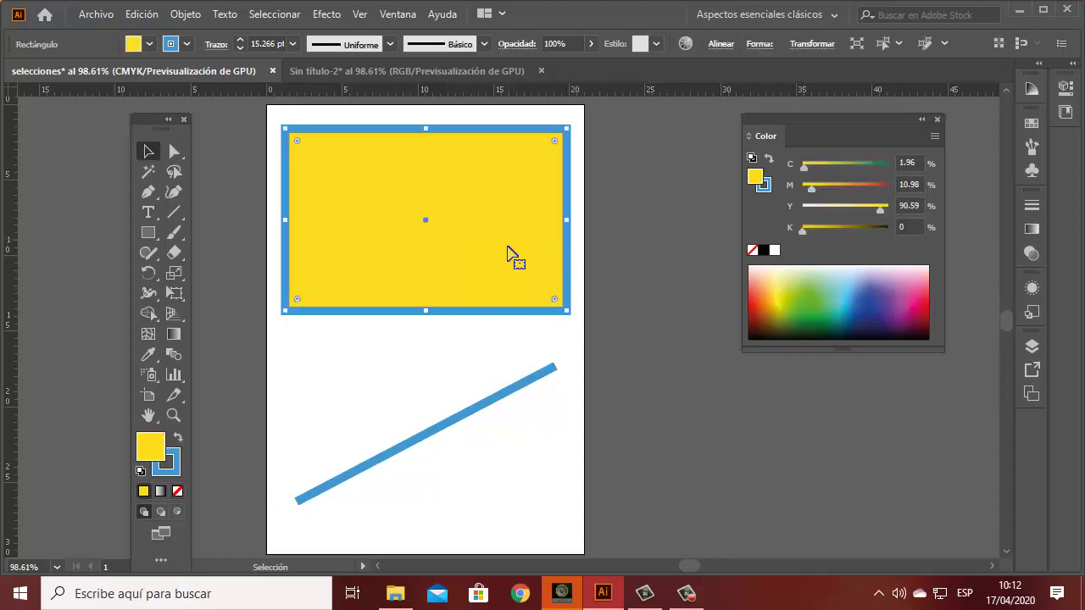
click(500, 395)
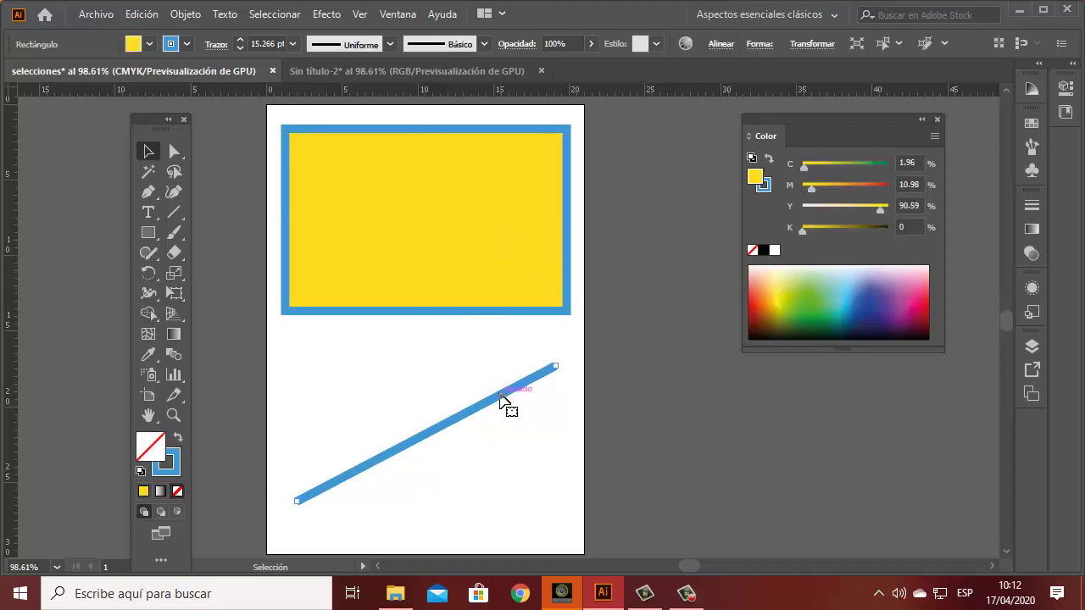
click(529, 450)
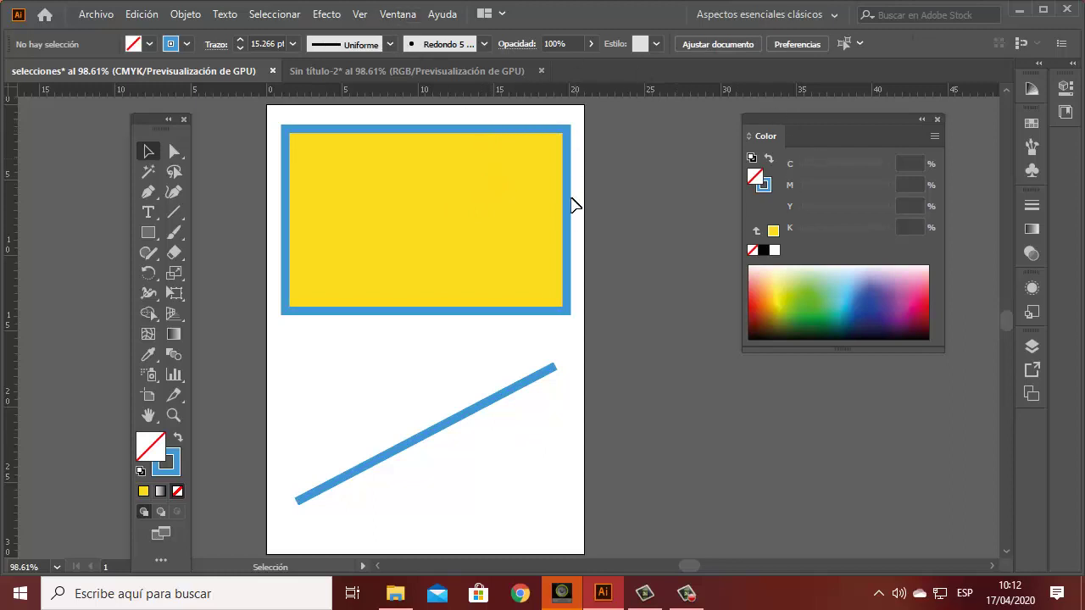
Show the Stroke settings floating beside the Color settings and expand them to display all options.
click(402, 17)
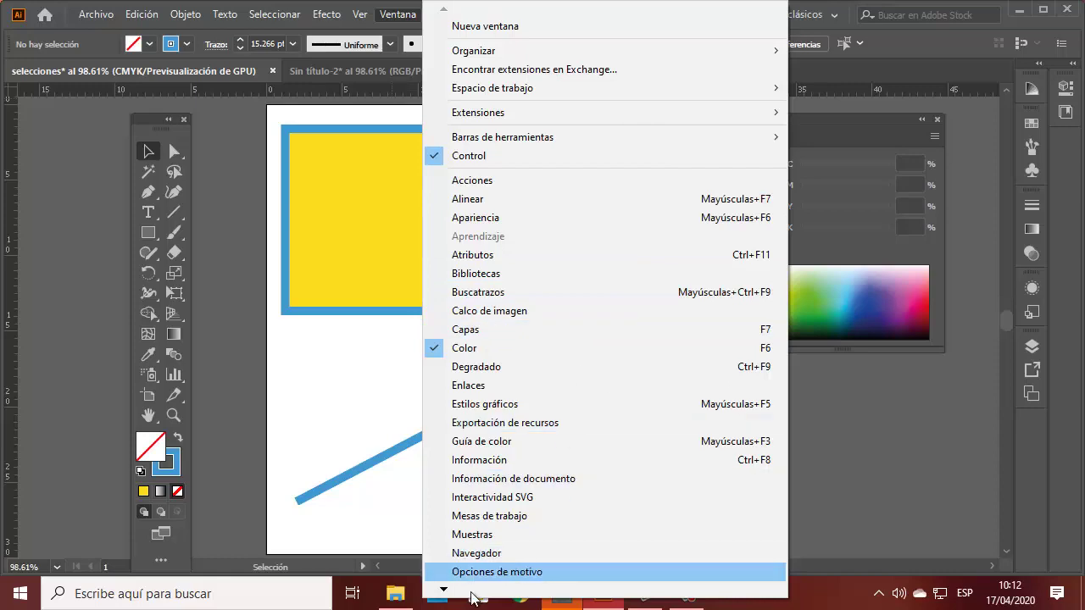
mouse_move(444, 591)
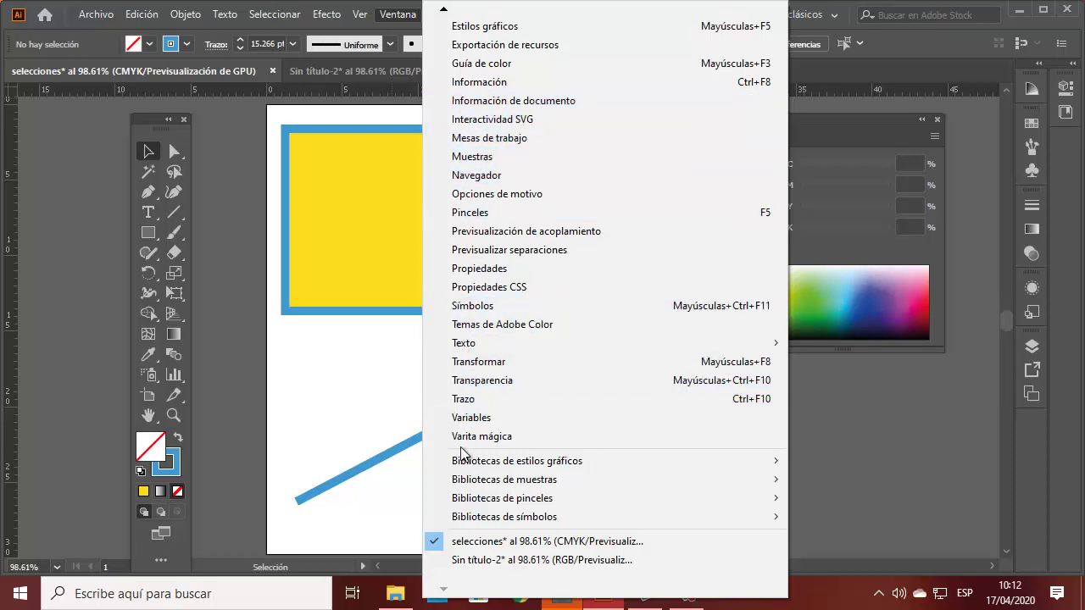
click(482, 400)
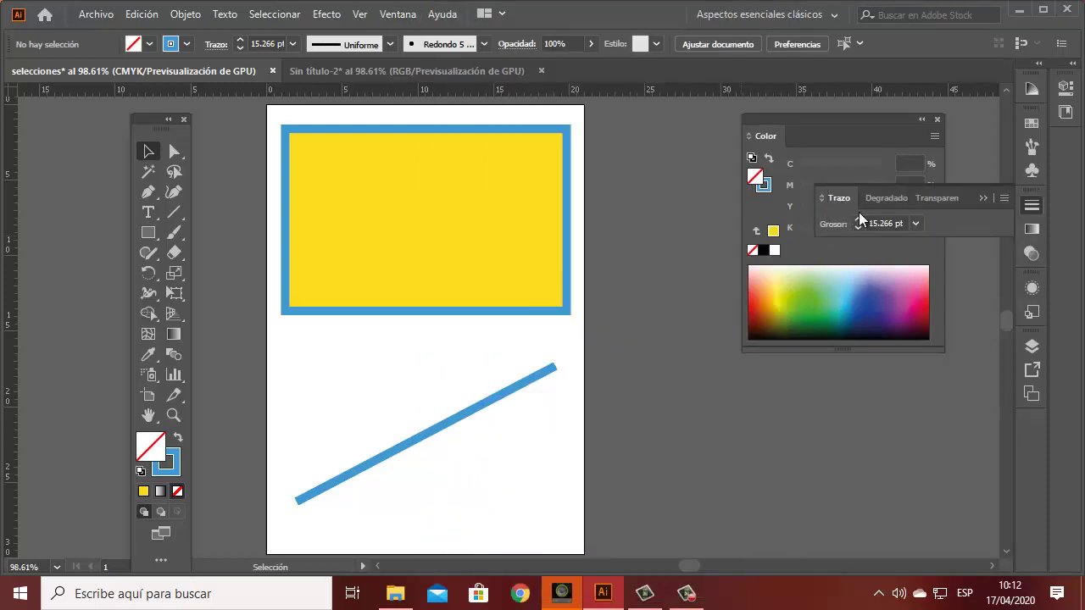
drag(833, 200, 558, 126)
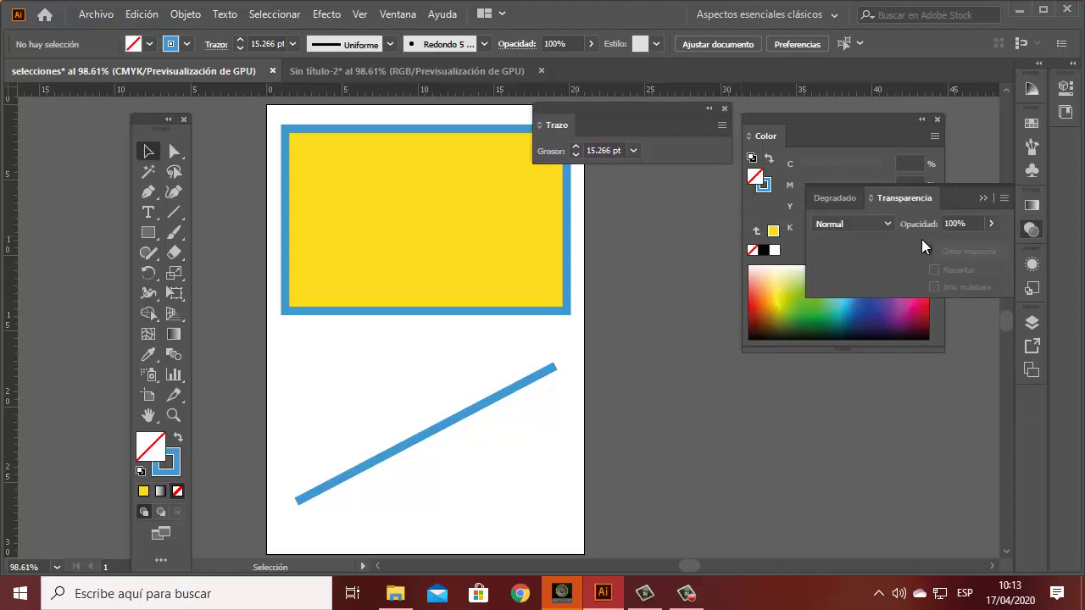
click(983, 198)
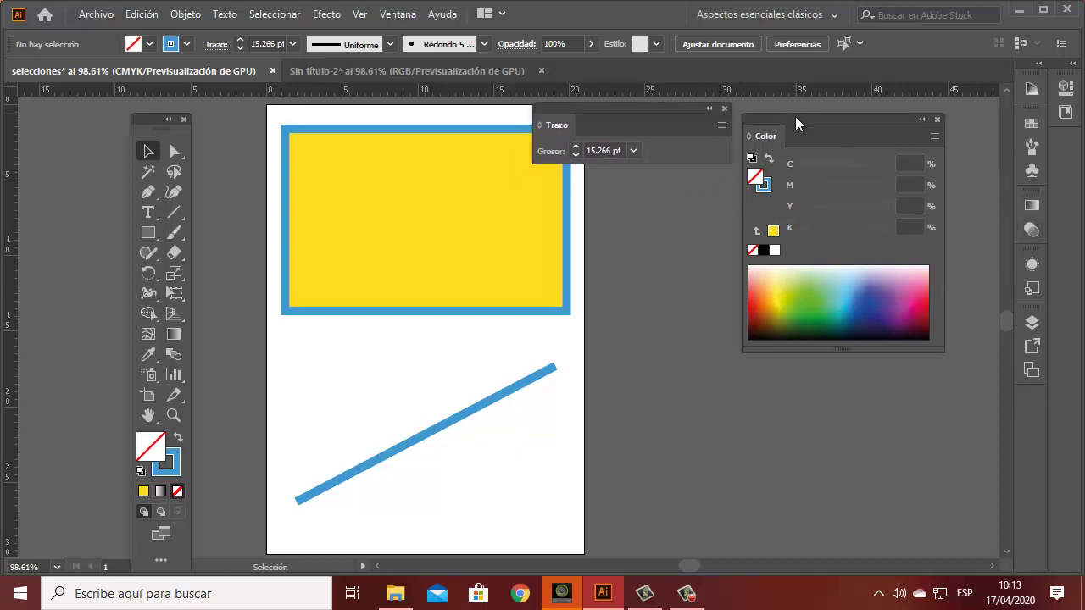
drag(794, 116, 839, 108)
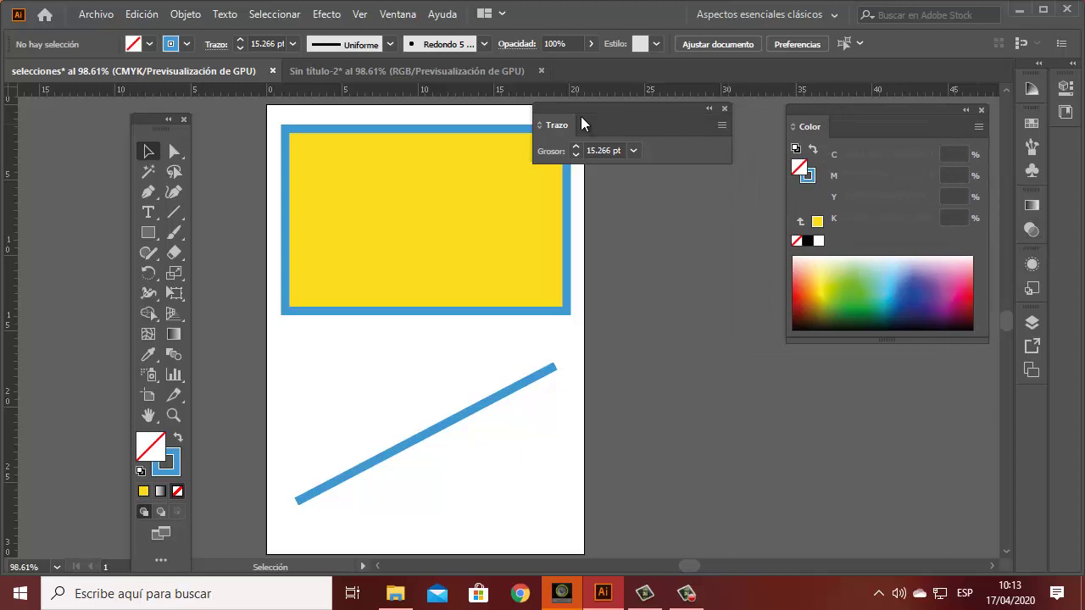
drag(588, 111, 624, 109)
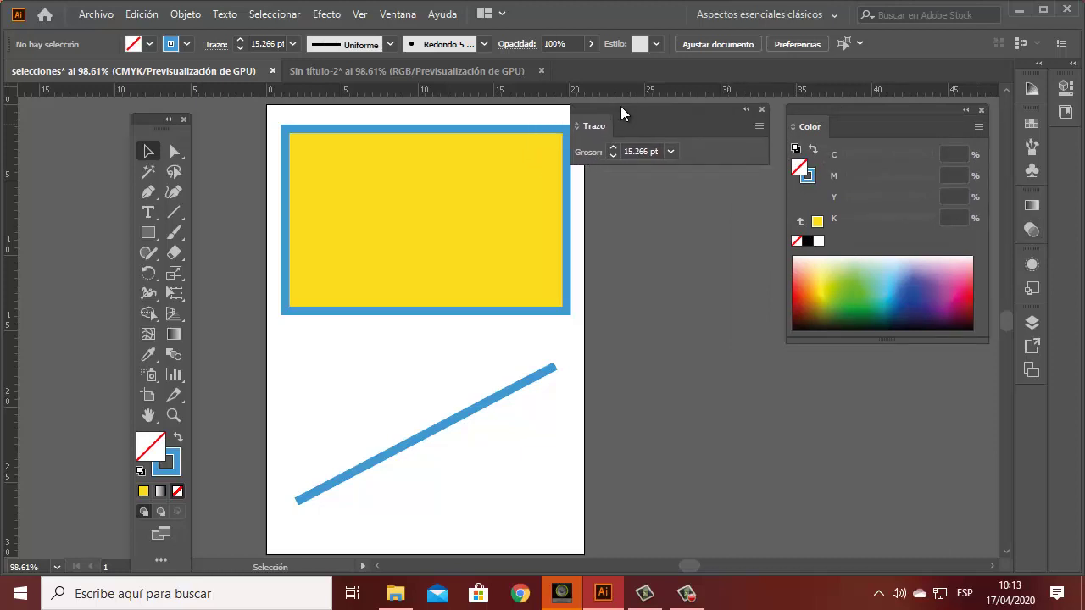
click(577, 125)
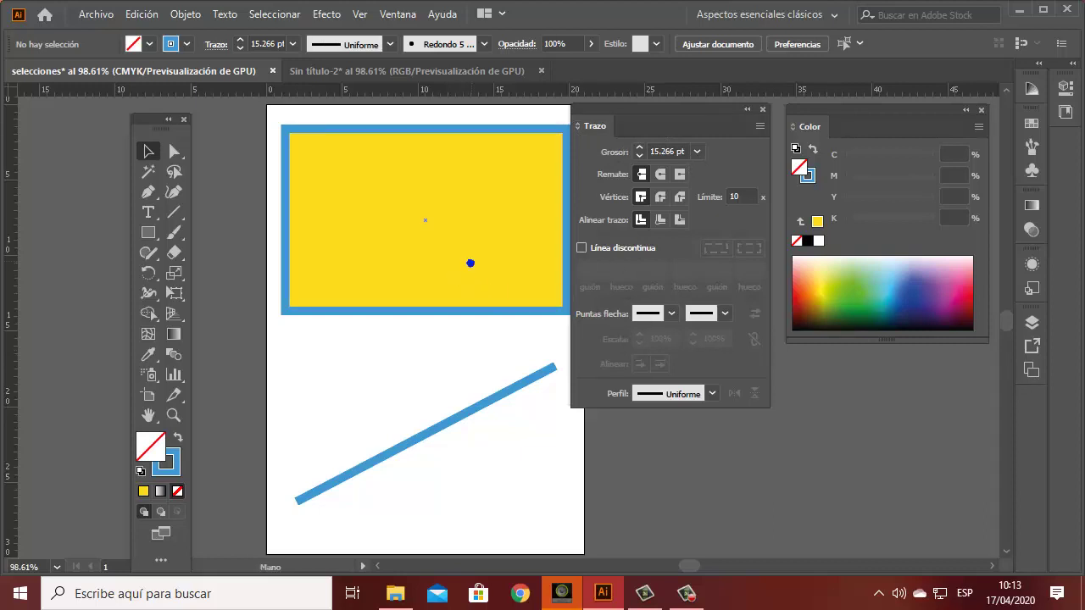
Move the diagonal line slightly upward and select it together with the yellow rectangle.
drag(470, 262, 448, 263)
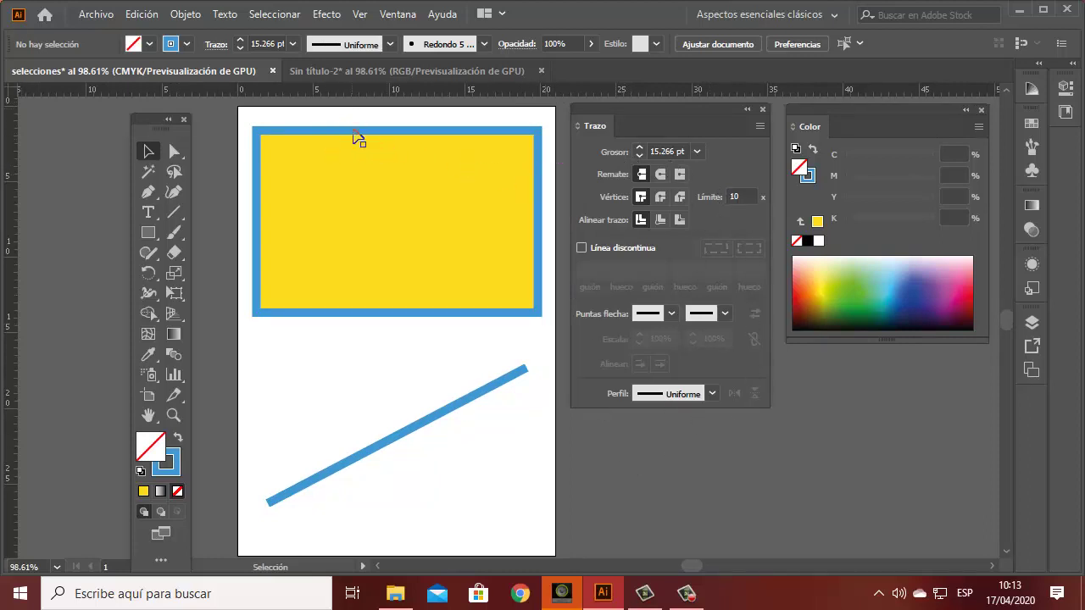
drag(491, 383, 489, 369)
drag(380, 109, 395, 307)
click(482, 545)
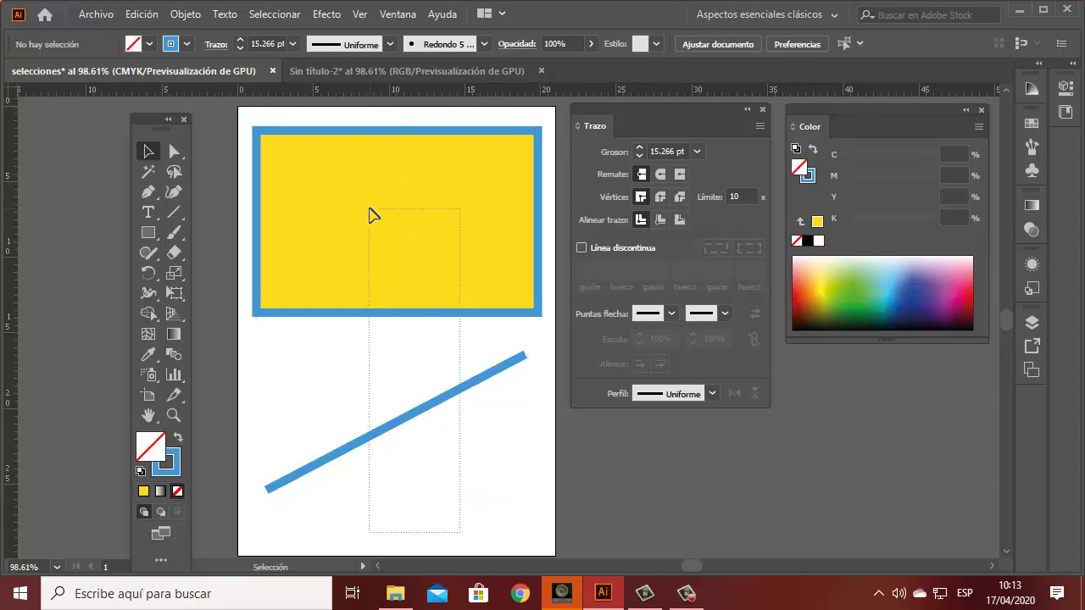
drag(373, 216, 374, 217)
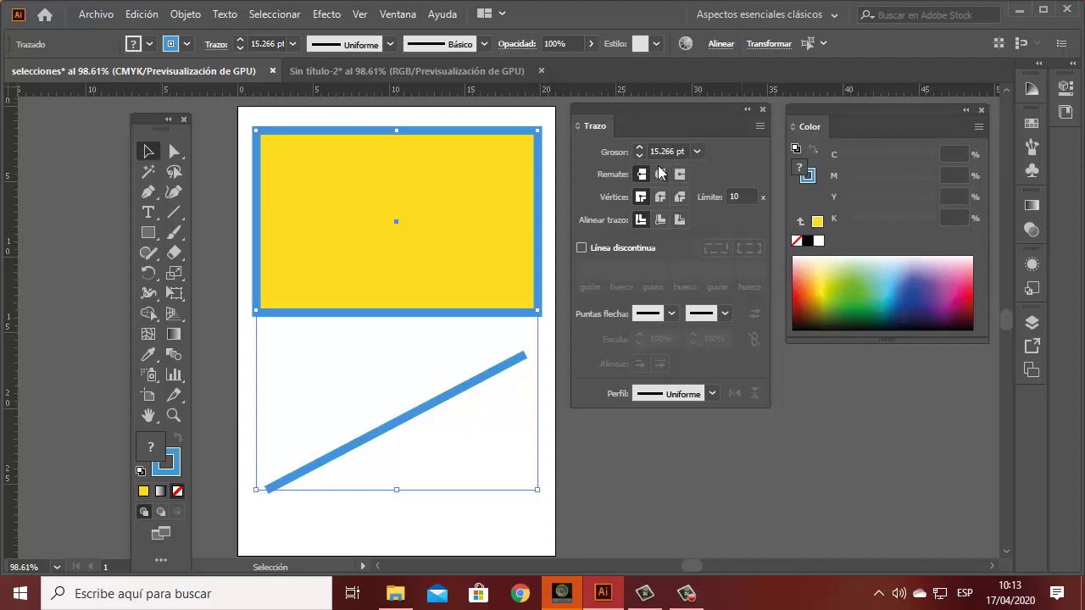
Try stroke weights of 40, 60 and 20 pt on the rectangle and line, ending at 40 pt.
click(699, 152)
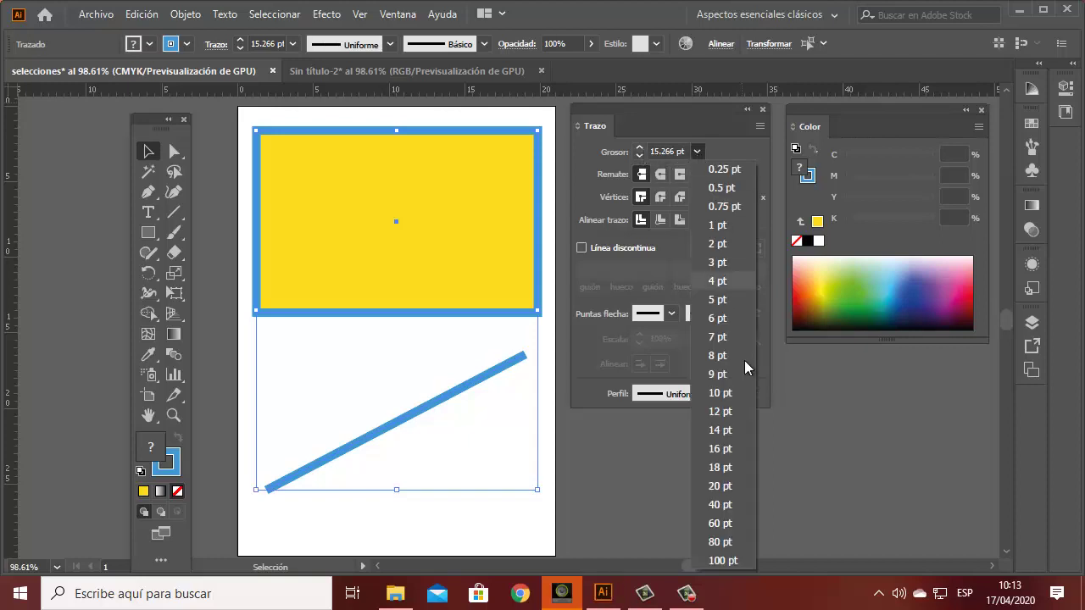
click(721, 507)
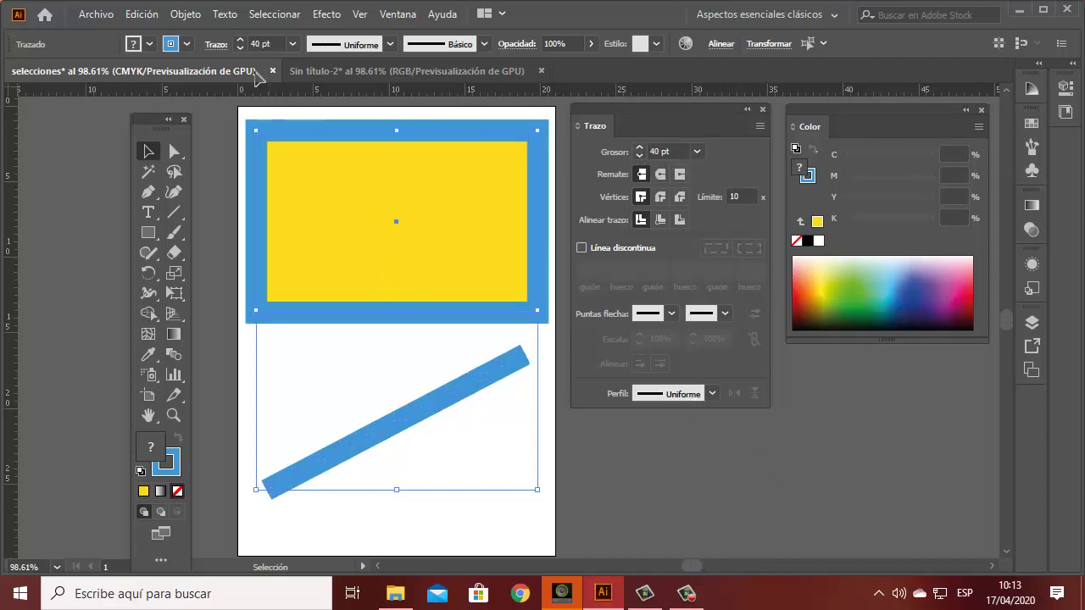
click(293, 44)
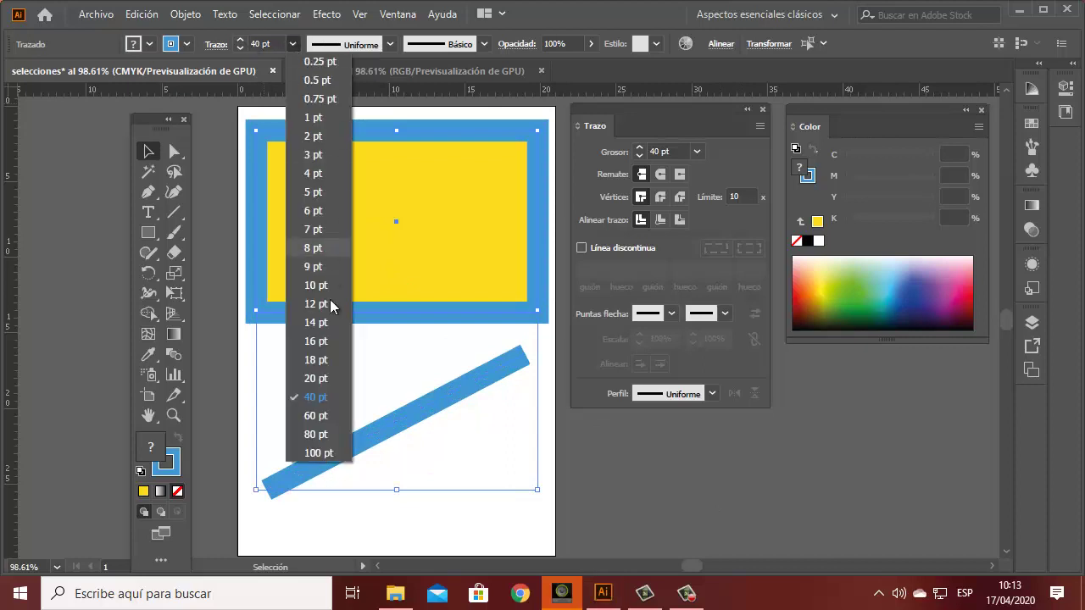
click(337, 420)
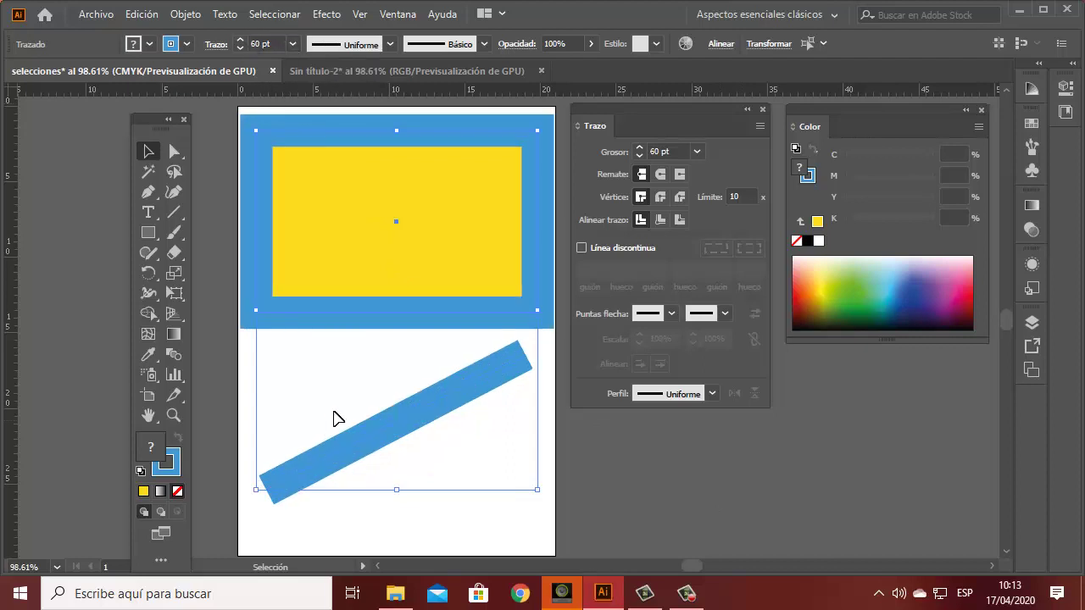
click(698, 153)
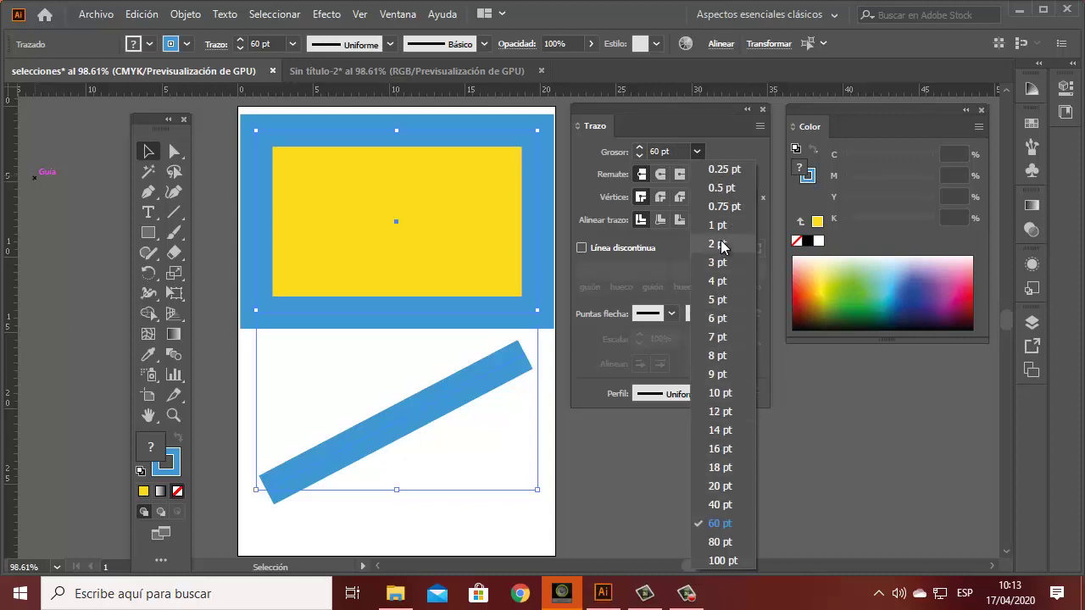
click(719, 486)
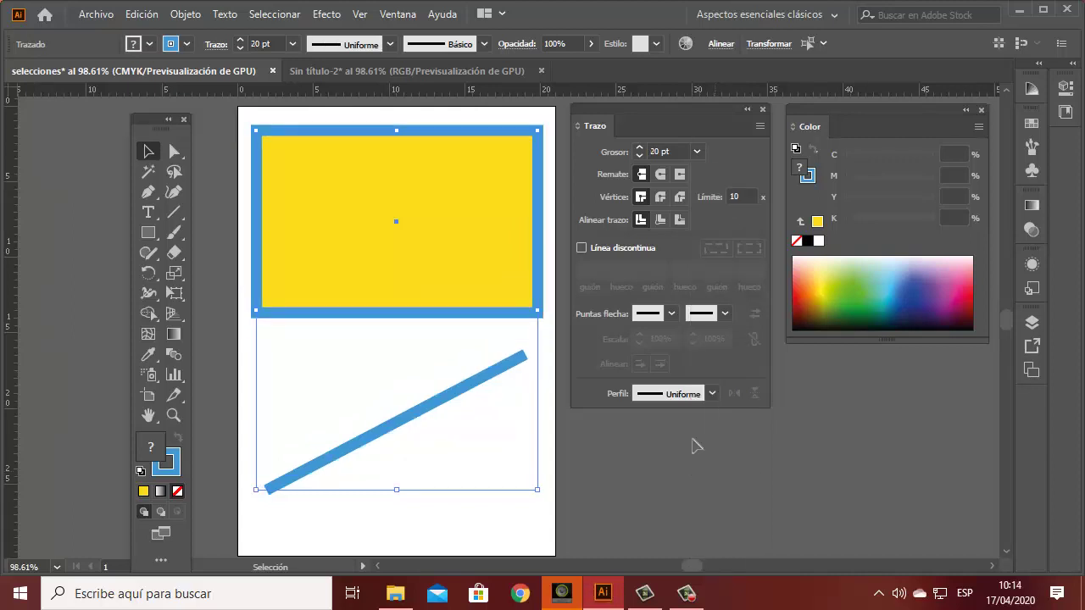
click(697, 151)
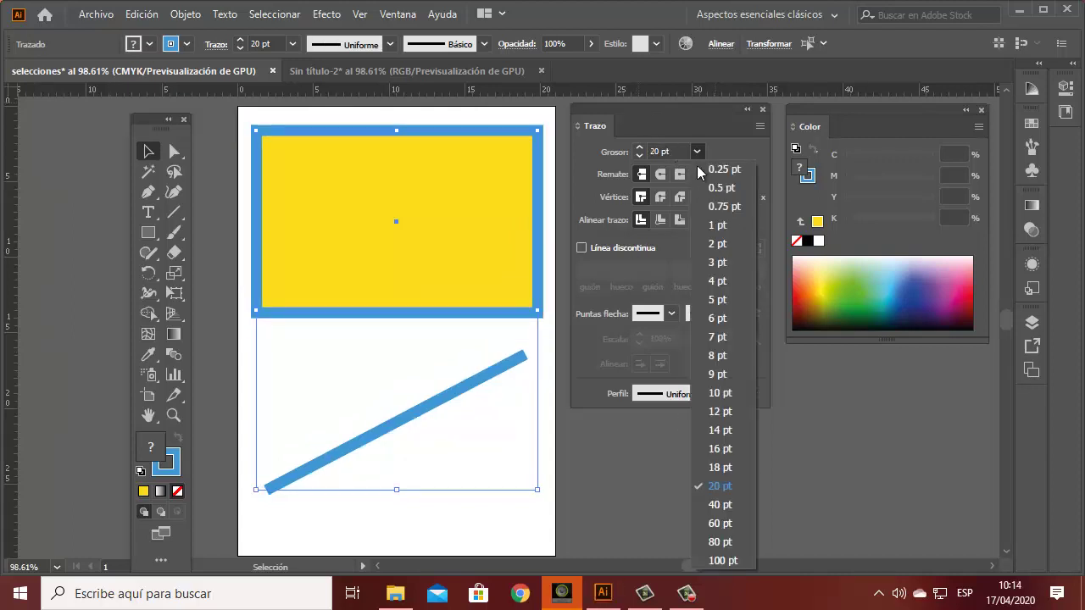
click(720, 505)
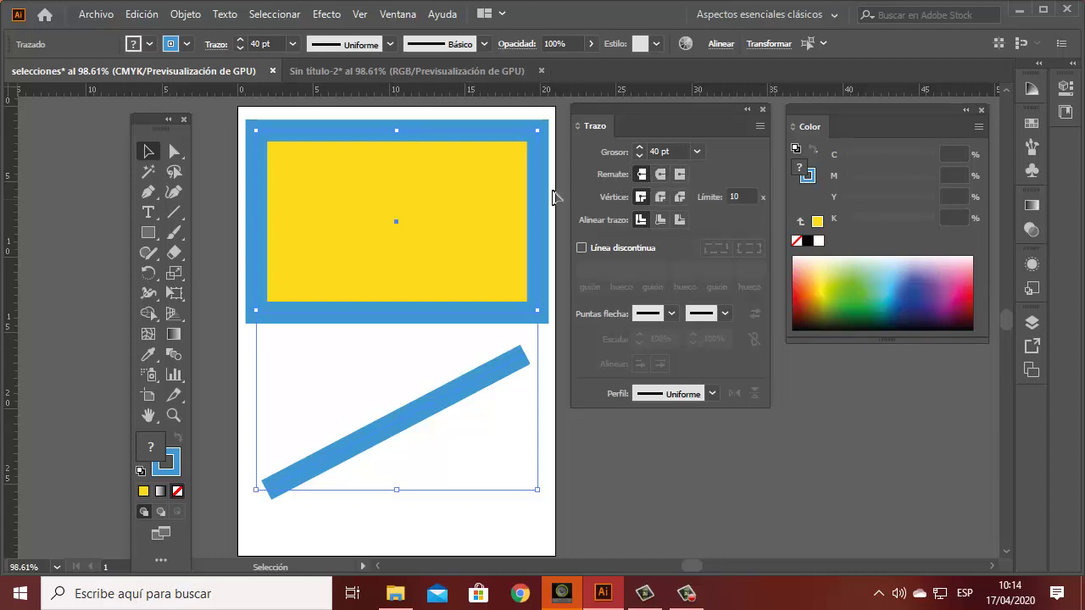
Try the round and projecting caps on both strokes, returning to the butt cap.
click(661, 174)
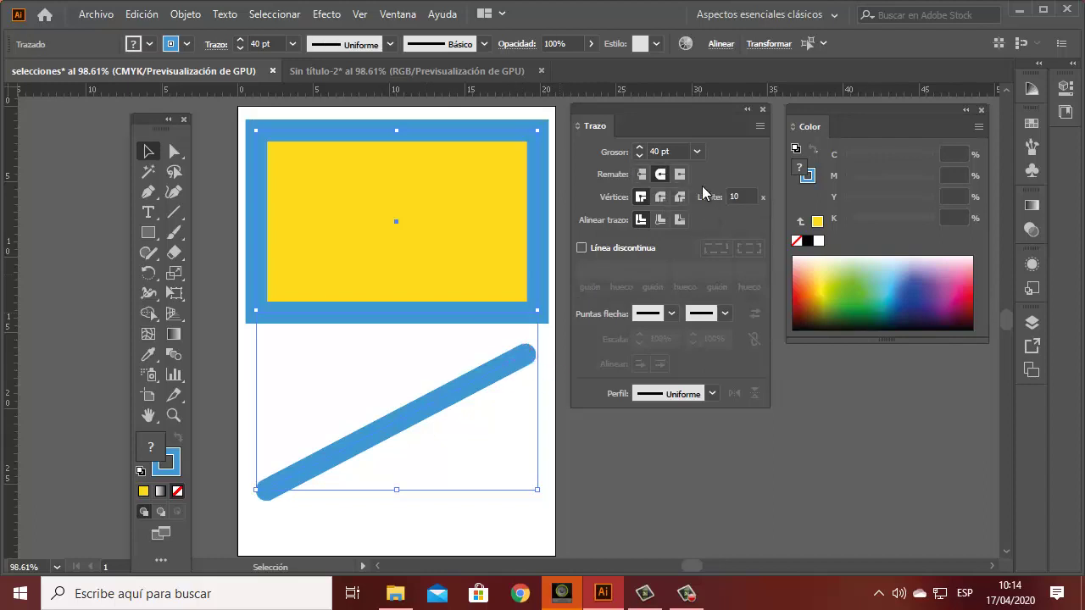
click(680, 174)
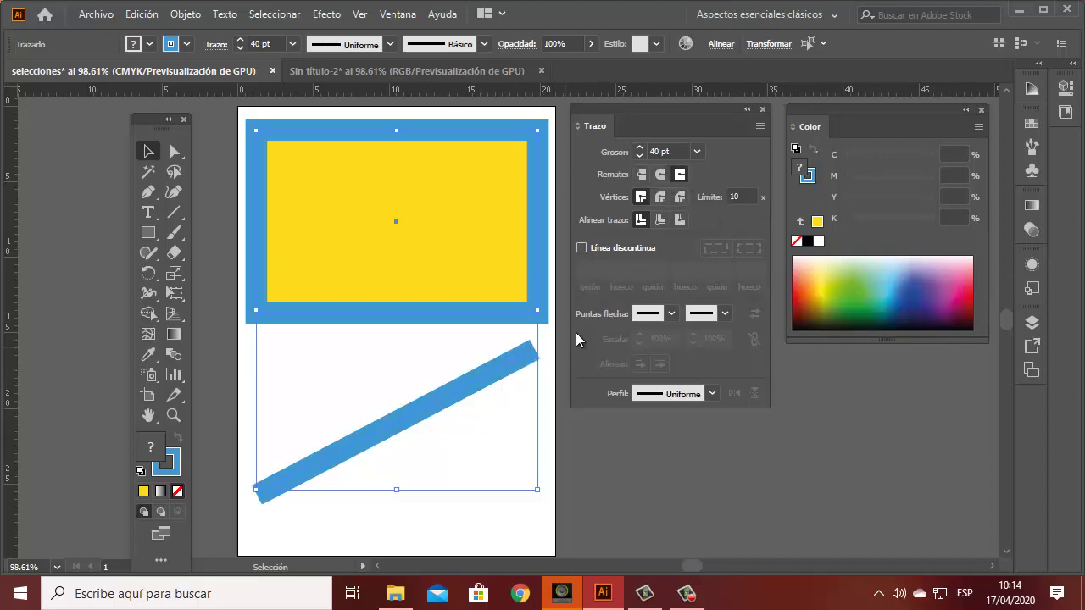
click(641, 173)
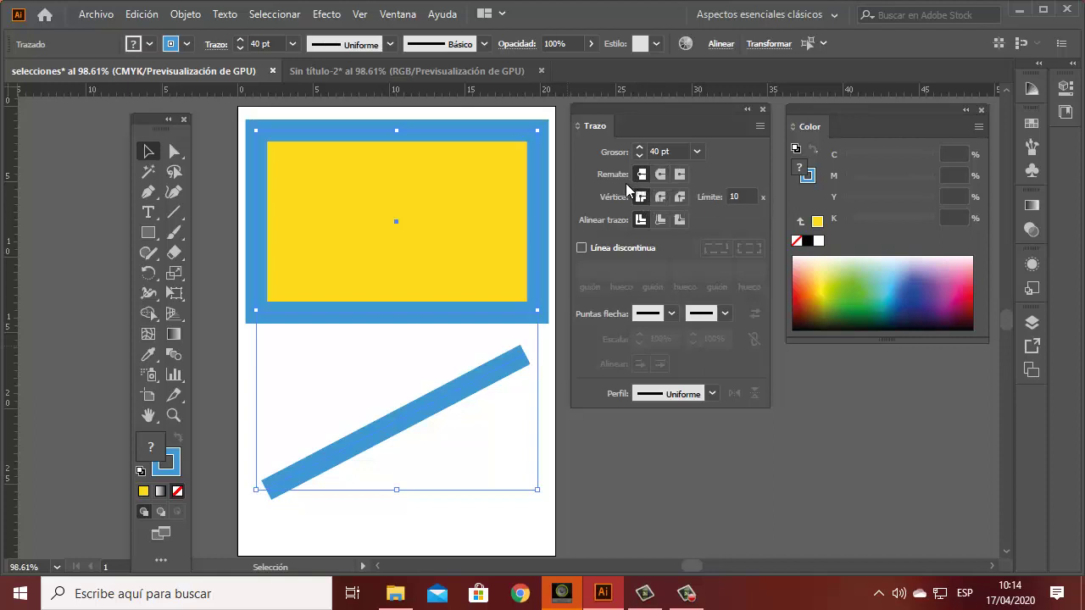
click(660, 177)
click(642, 178)
Try the round and bevel corner joins on both strokes, returning to the miter join.
click(660, 197)
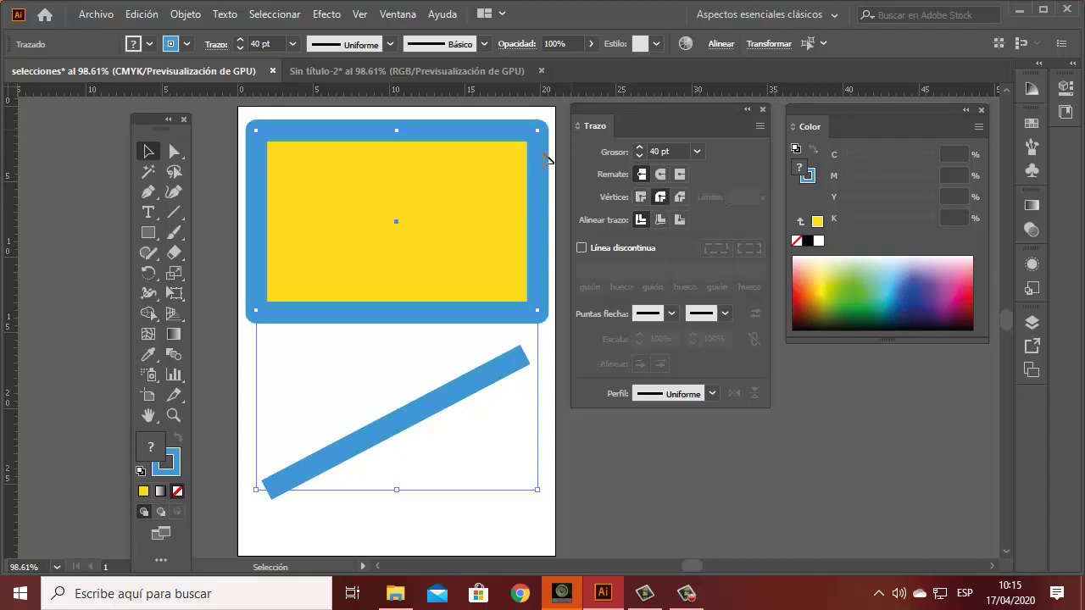
click(679, 198)
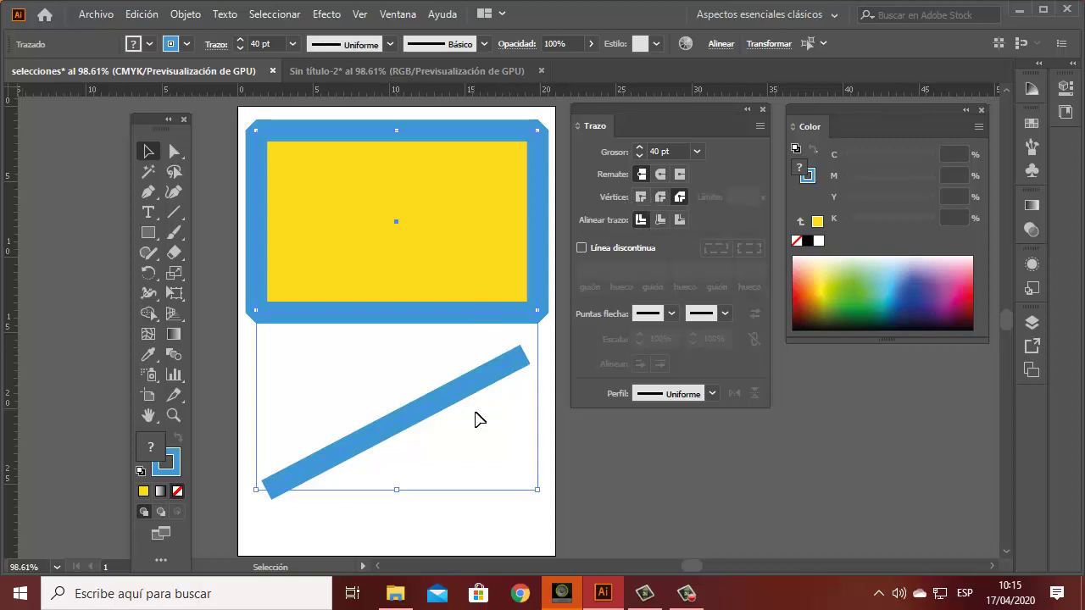
click(641, 196)
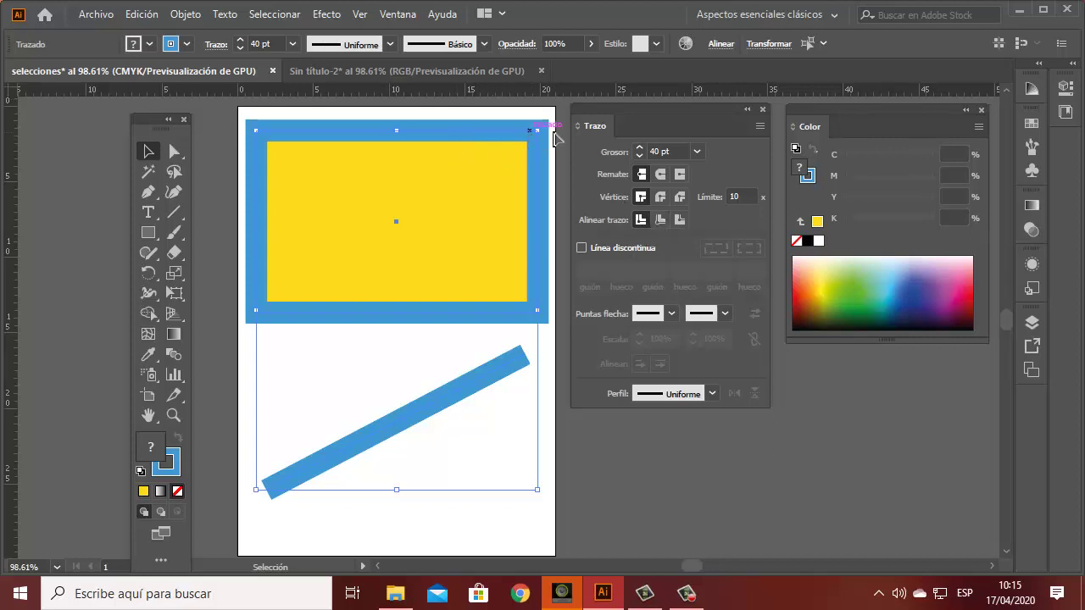
Set the stroke colour of both objects to green, C 49.41, M 0, Y 100, K 0.
click(806, 174)
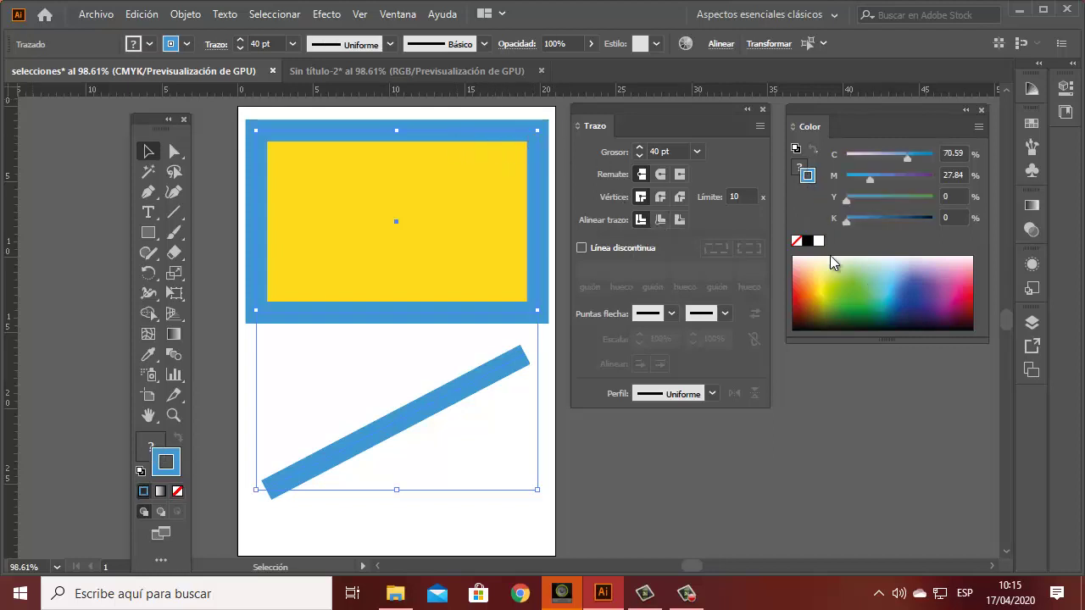
click(844, 278)
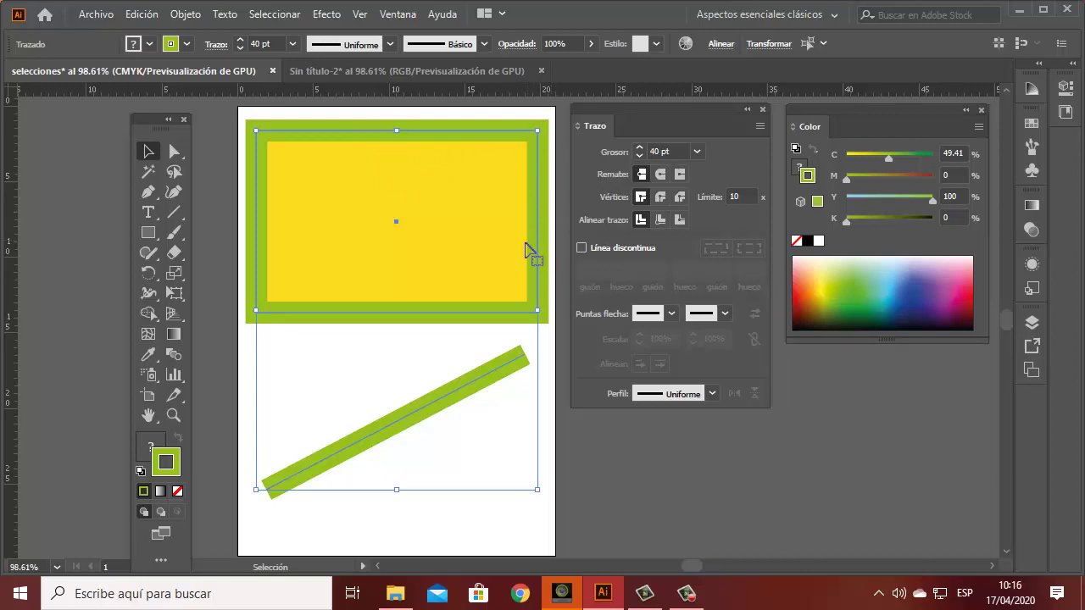
Try aligning the rectangle's stroke to the inside and the outside of its path, returning to centre alignment.
click(661, 221)
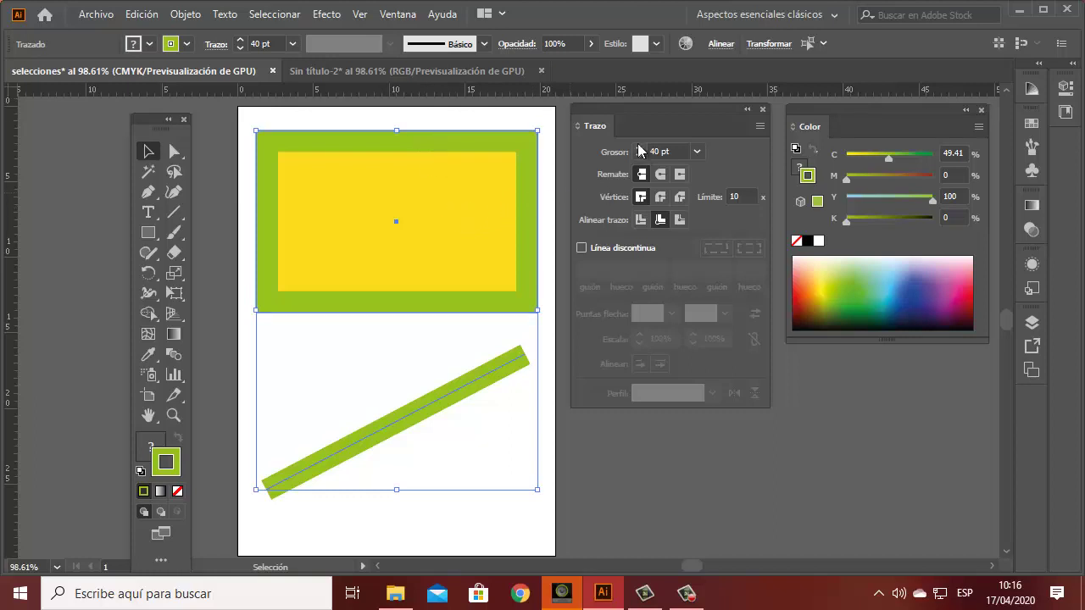
click(681, 222)
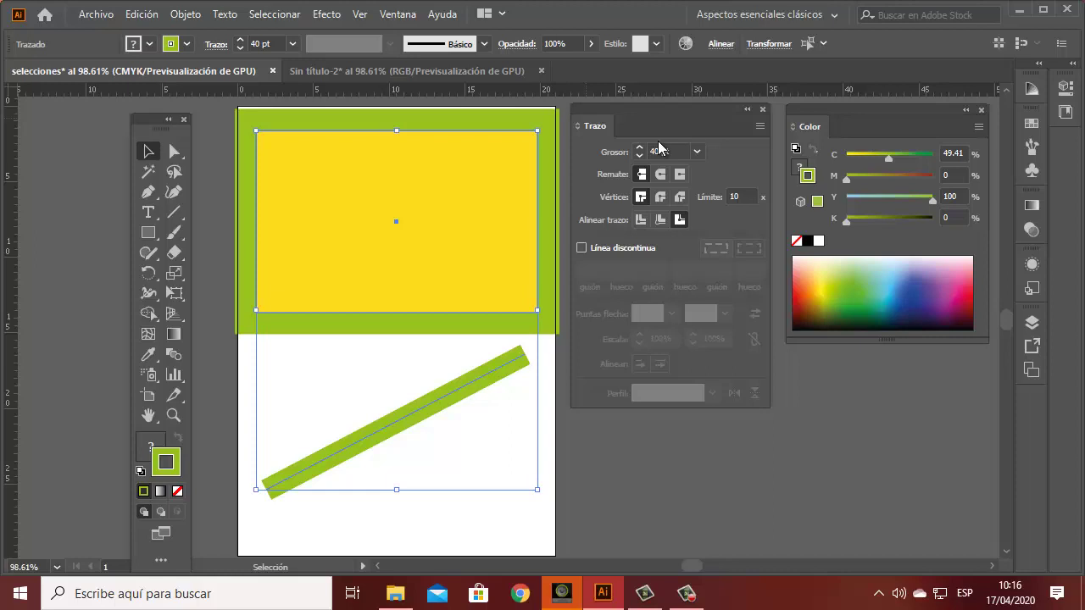
click(641, 222)
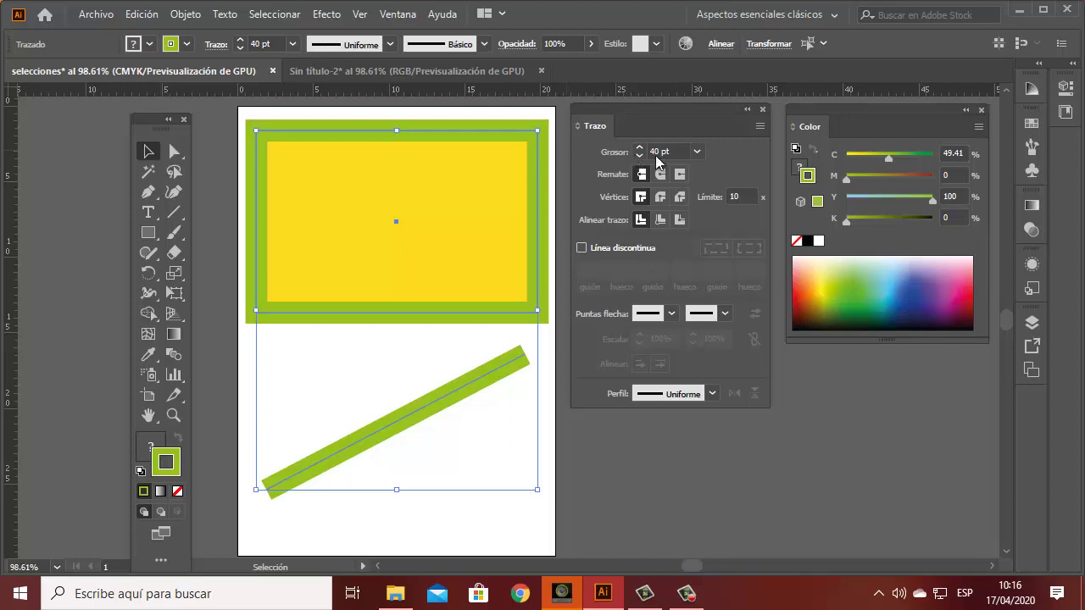
Set the stroke weight of both objects to 10 pt and turn the strokes into dashed lines, keeping both objects selected.
click(697, 152)
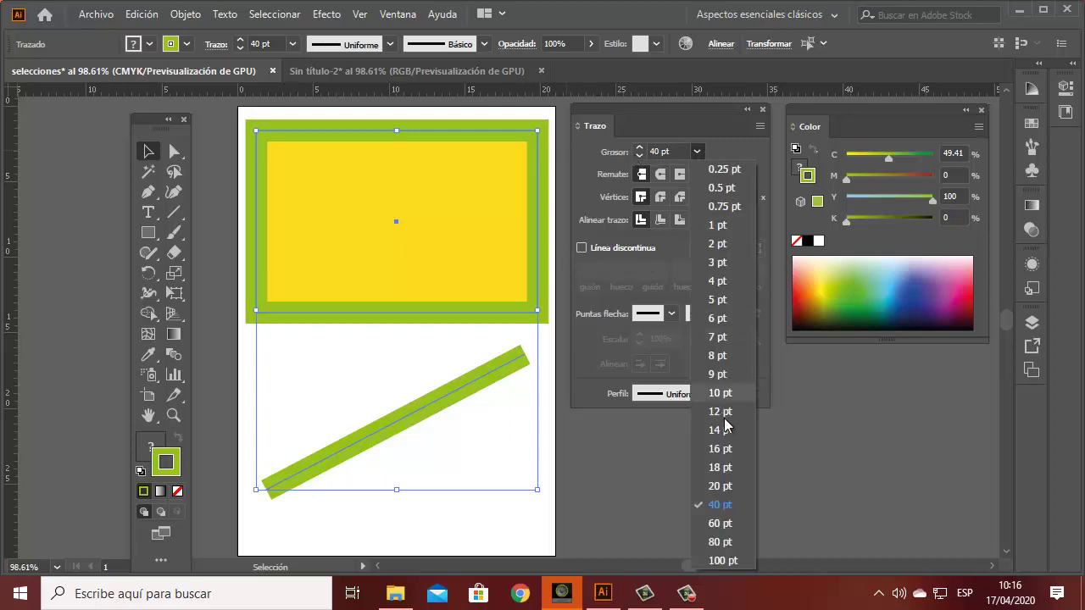
key(Escape)
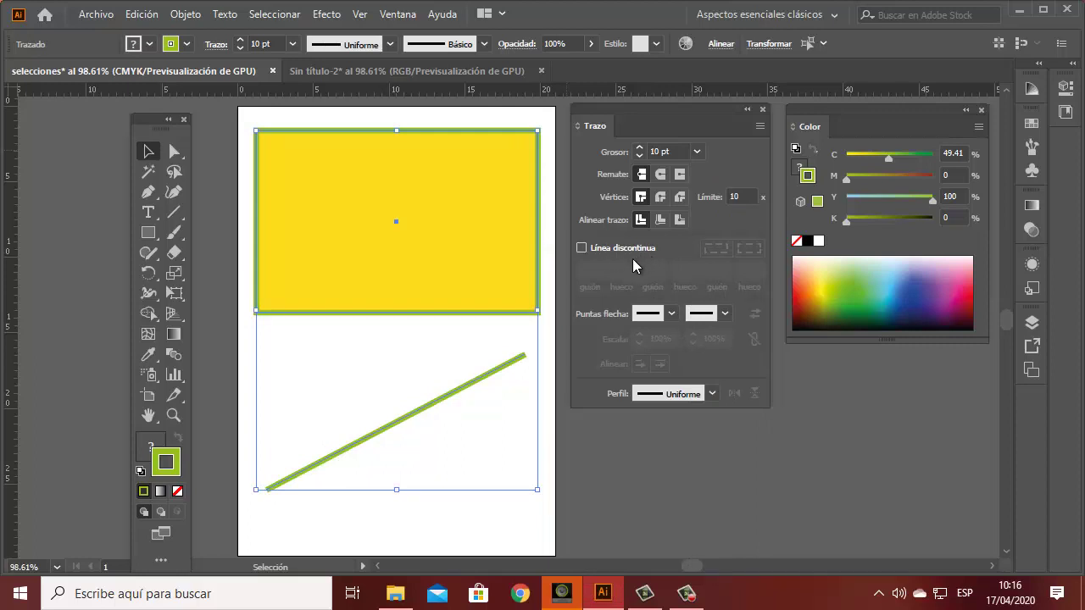
click(581, 248)
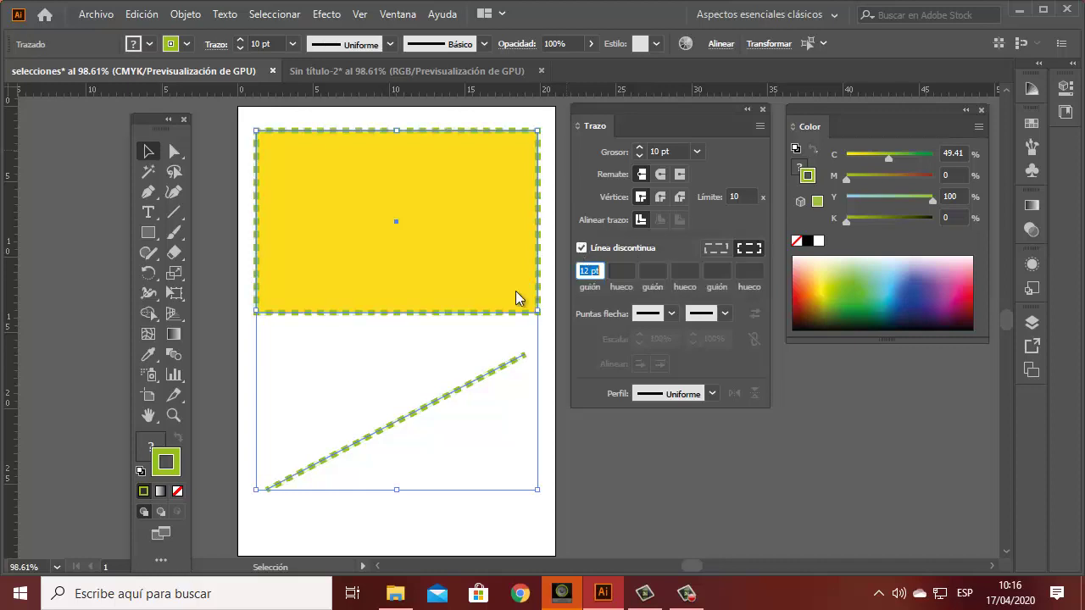
click(576, 498)
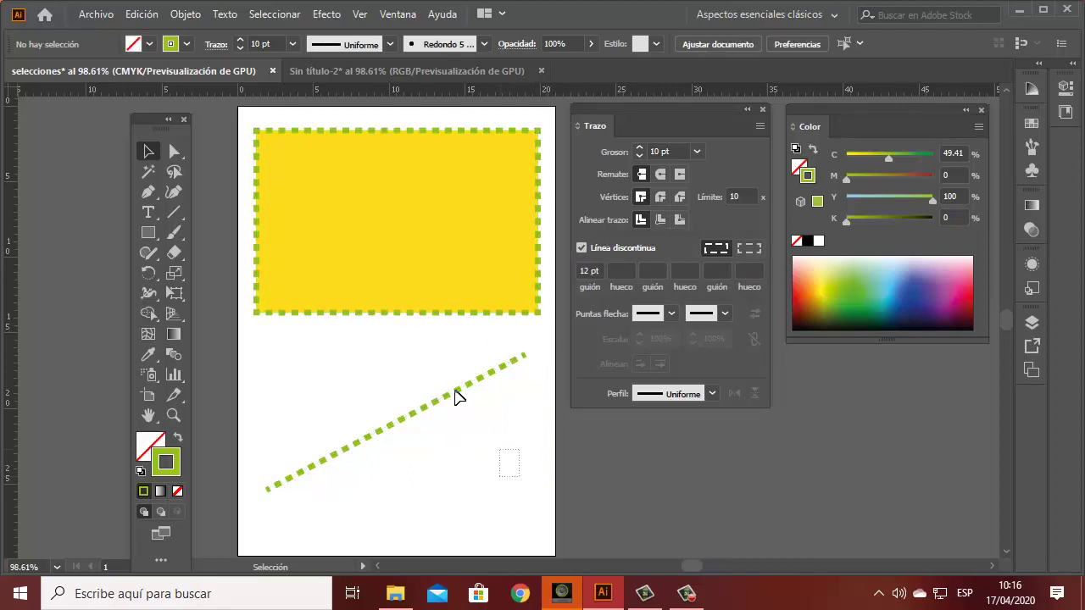
drag(455, 397, 341, 235)
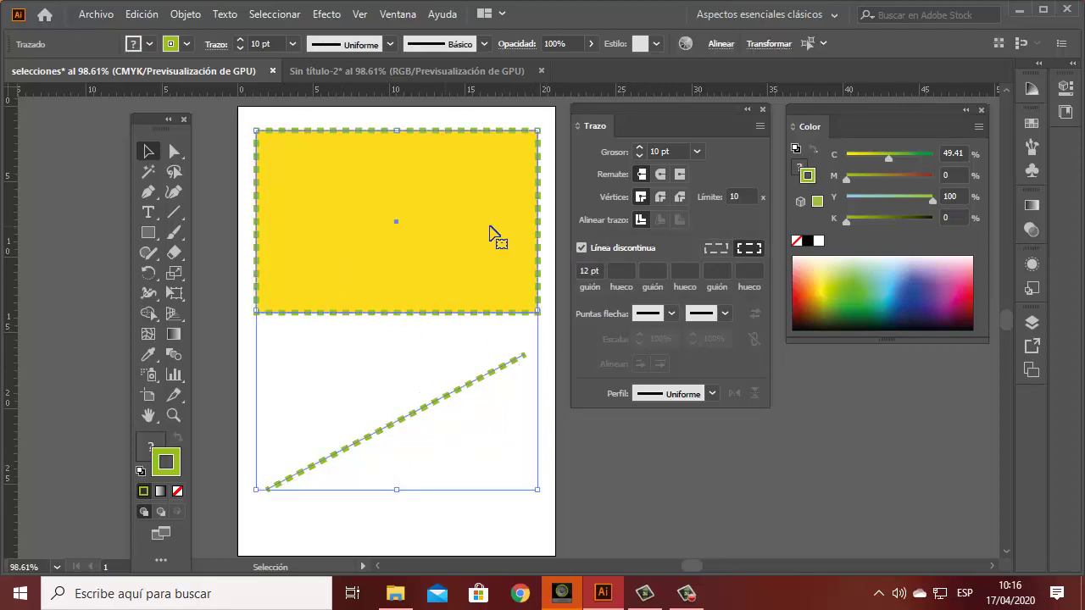
Try dash lengths of 5 pt and 2 pt on both dashed strokes, ending at 5 pt.
double_click(588, 270)
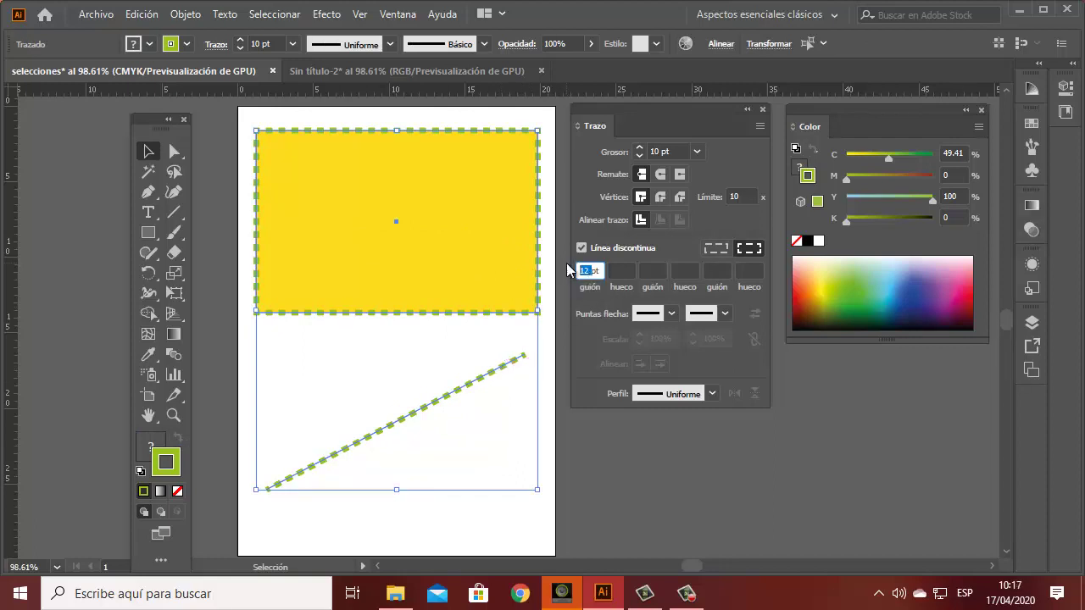
text(5pt)
key(Return)
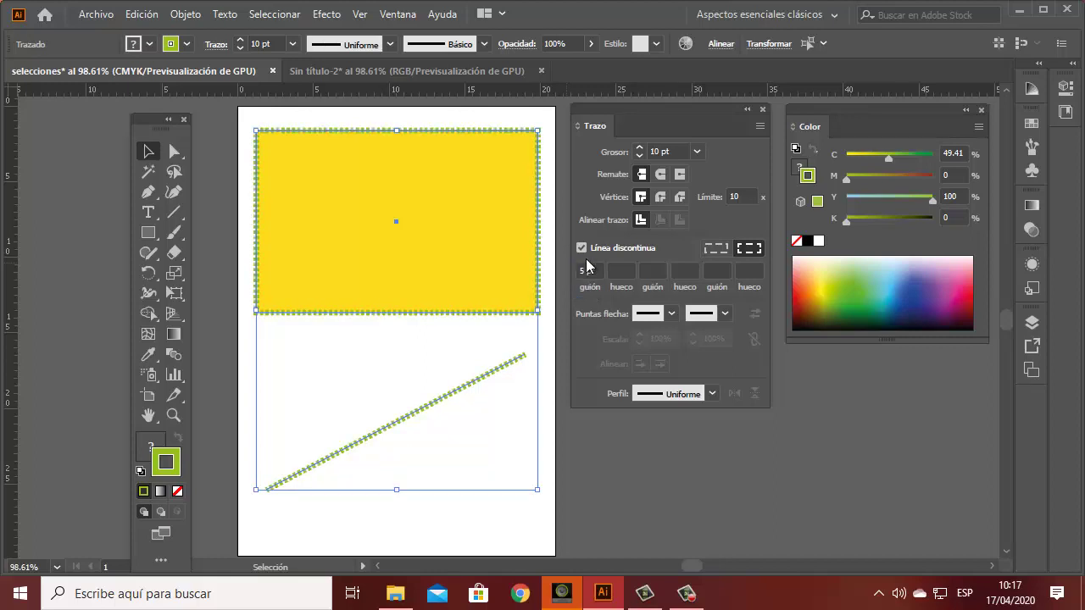
double_click(582, 270)
text(2)
key(Return)
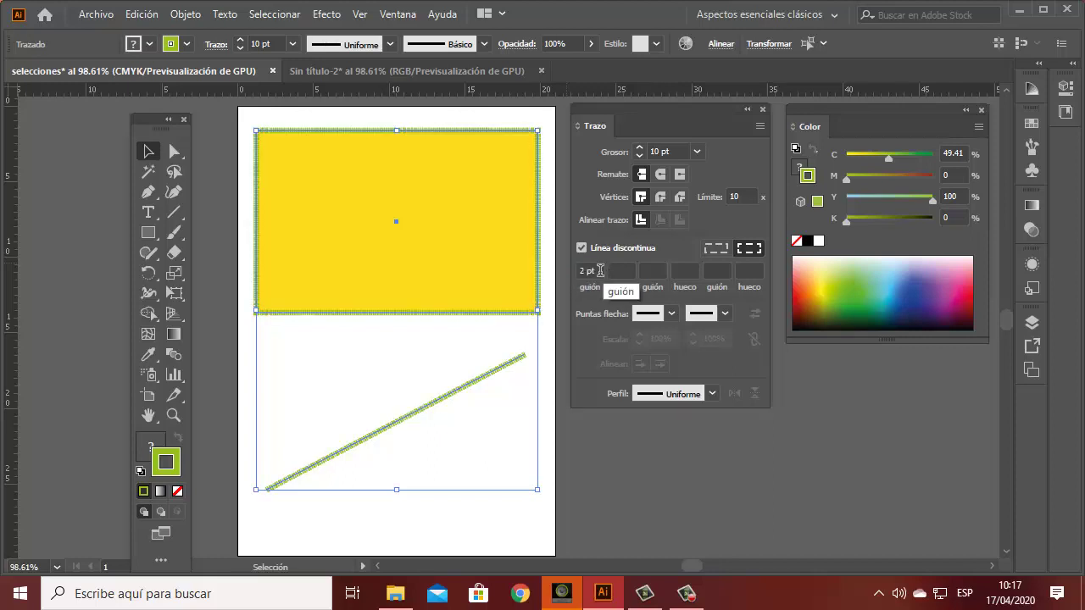
click(583, 270)
drag(585, 270, 569, 272)
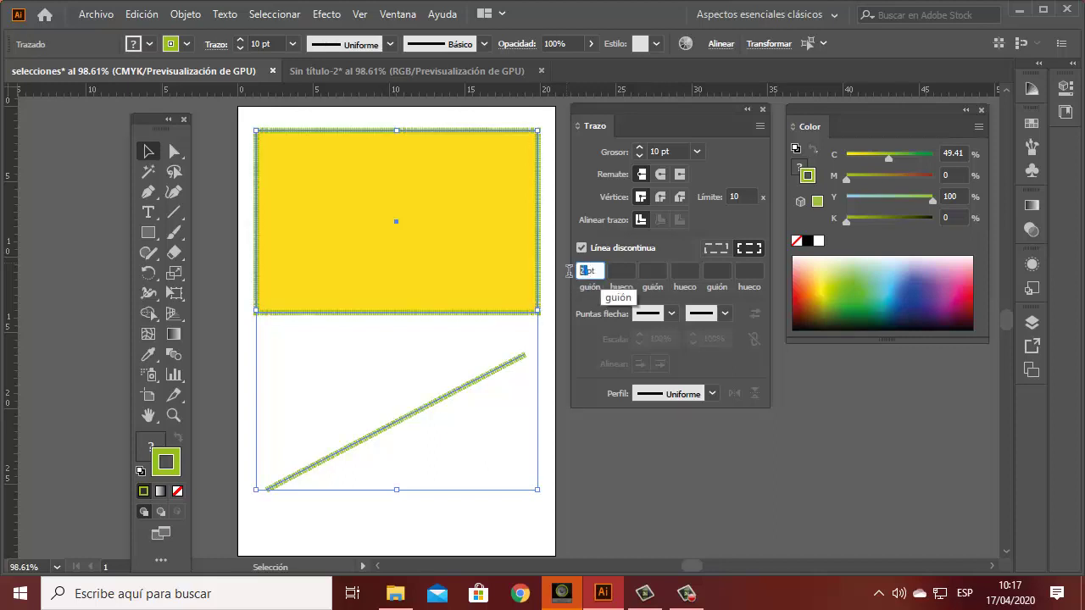
text(5)
key(Return)
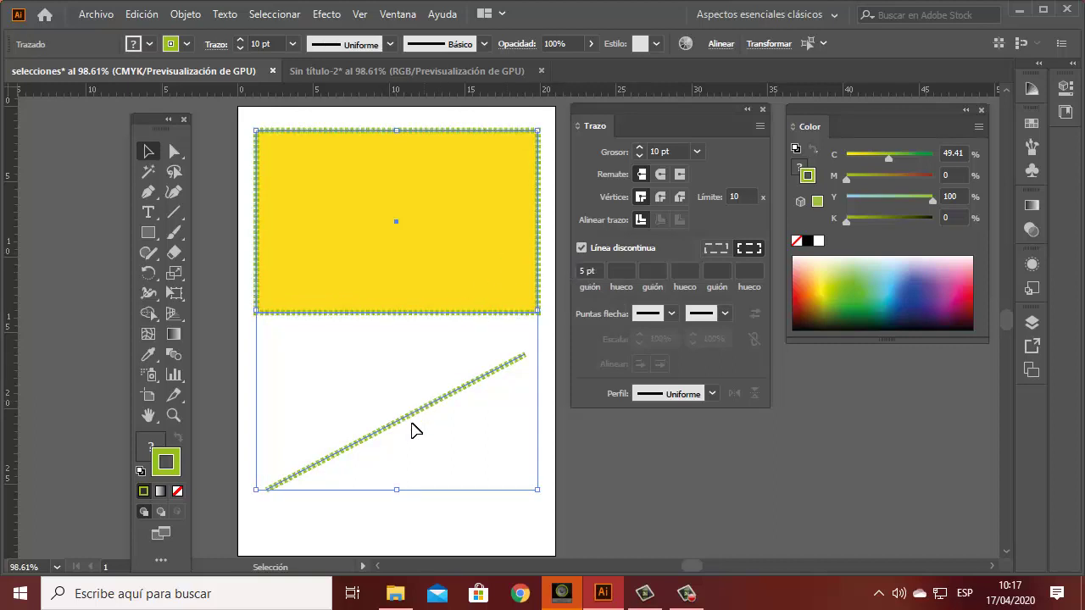
Set the gap between the dashes to 10 pt and give both dashed strokes round caps.
click(625, 273)
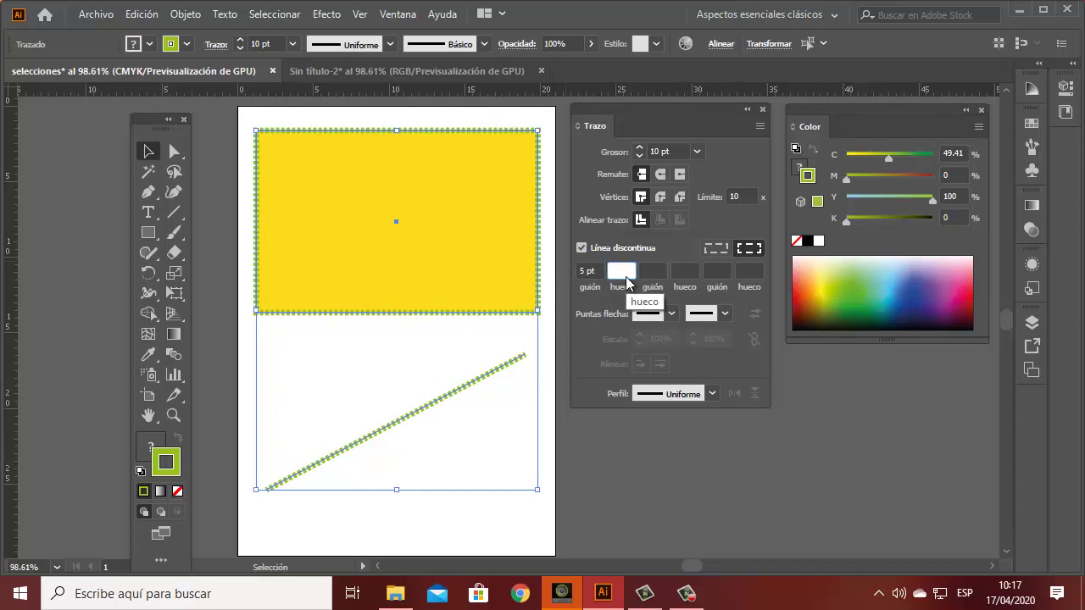
text(10)
key(Return)
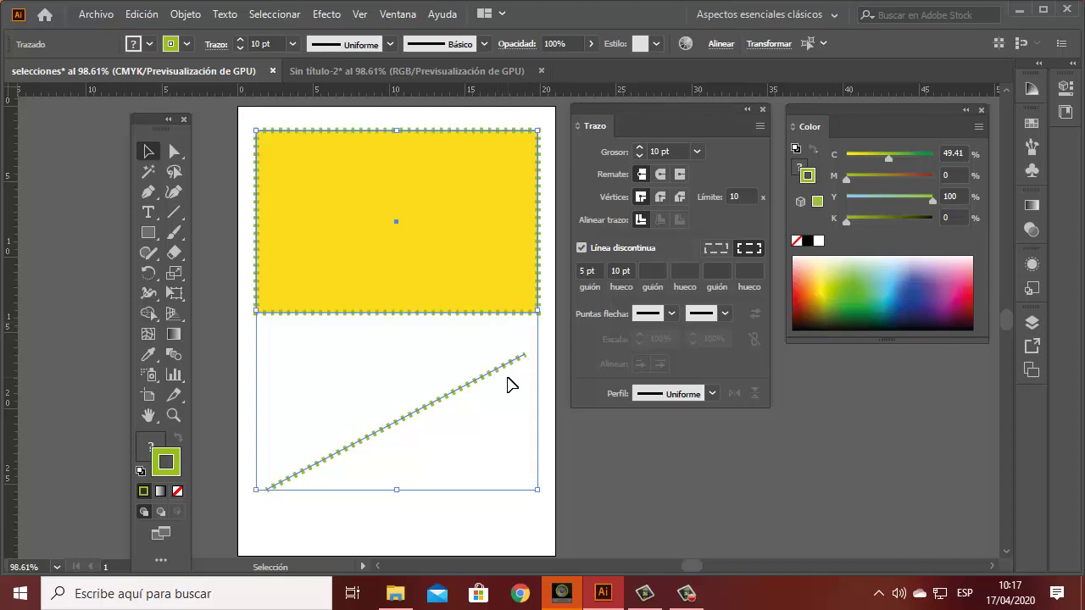
click(662, 174)
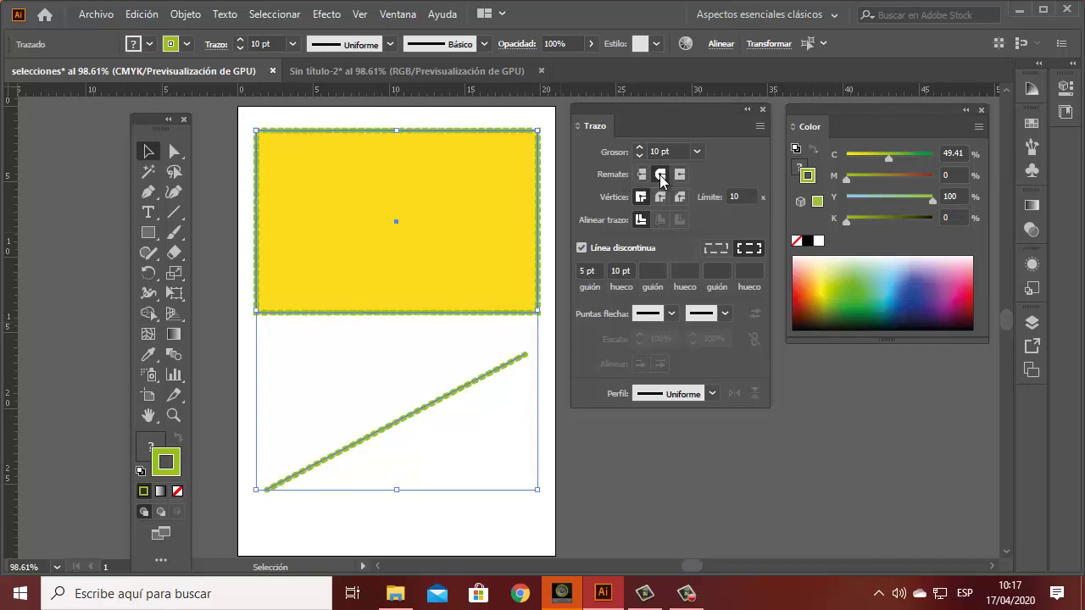
Set the gap to 20 pt and the dash length to 1 pt for both dashed strokes.
double_click(619, 270)
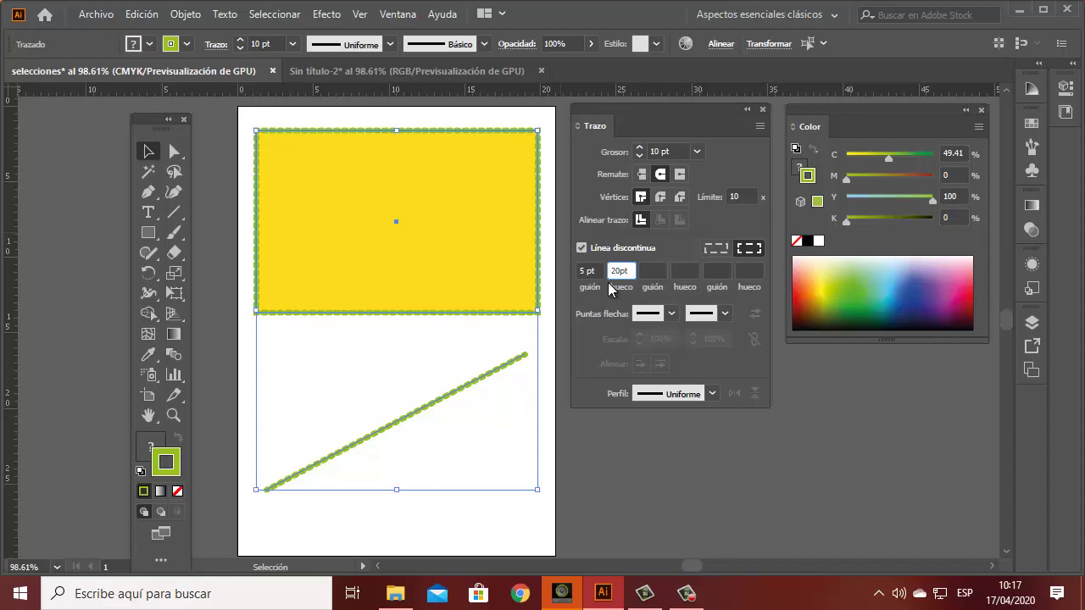
key(Return)
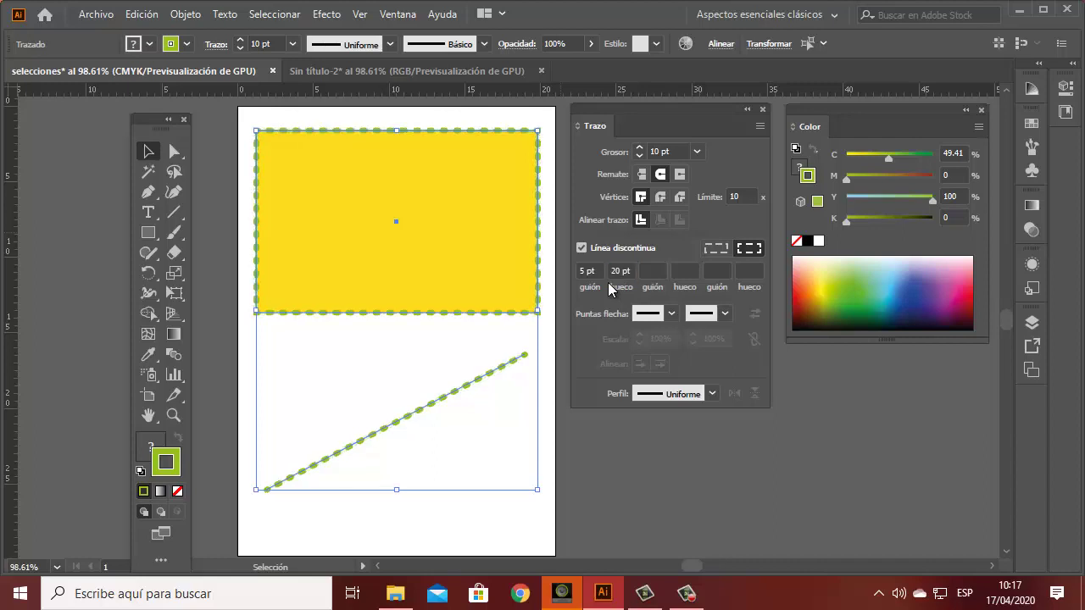
drag(591, 270, 575, 271)
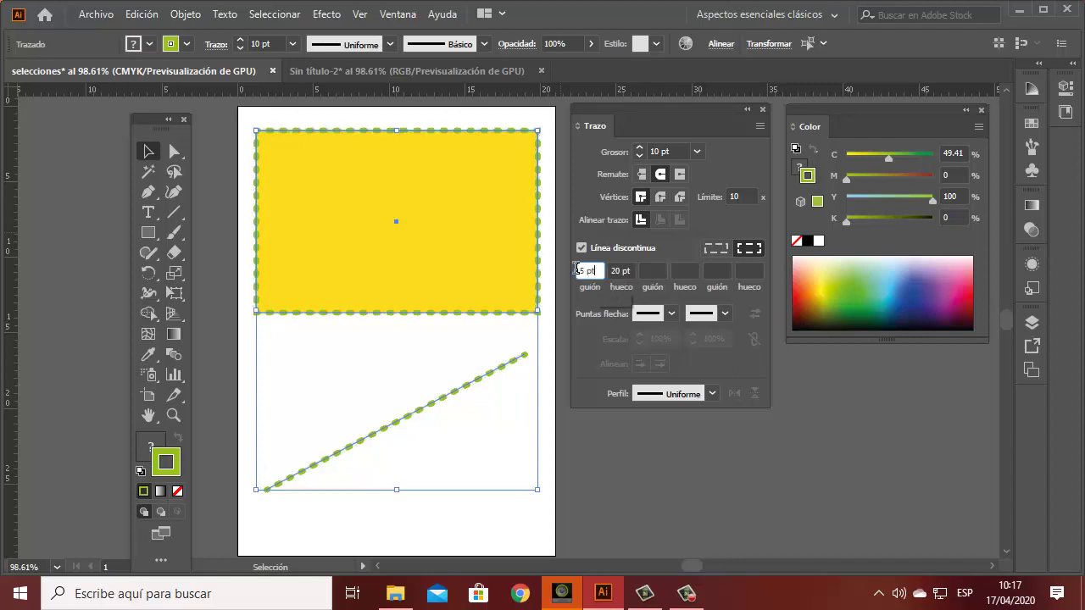
key(Return)
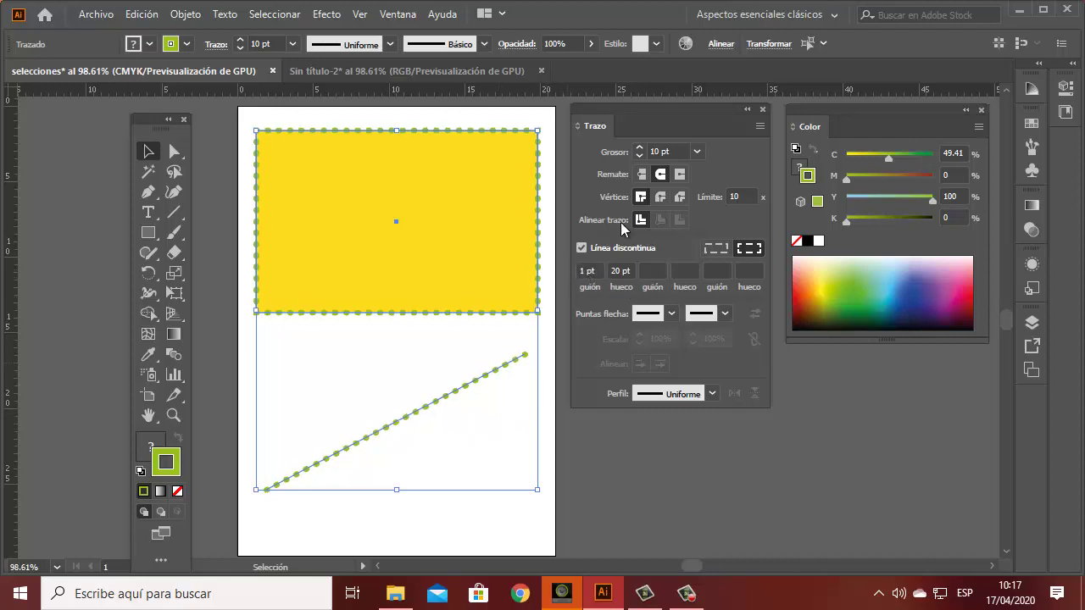
Try projecting caps, settle on butt caps, and set the dash length to 5 pt on both strokes.
click(680, 175)
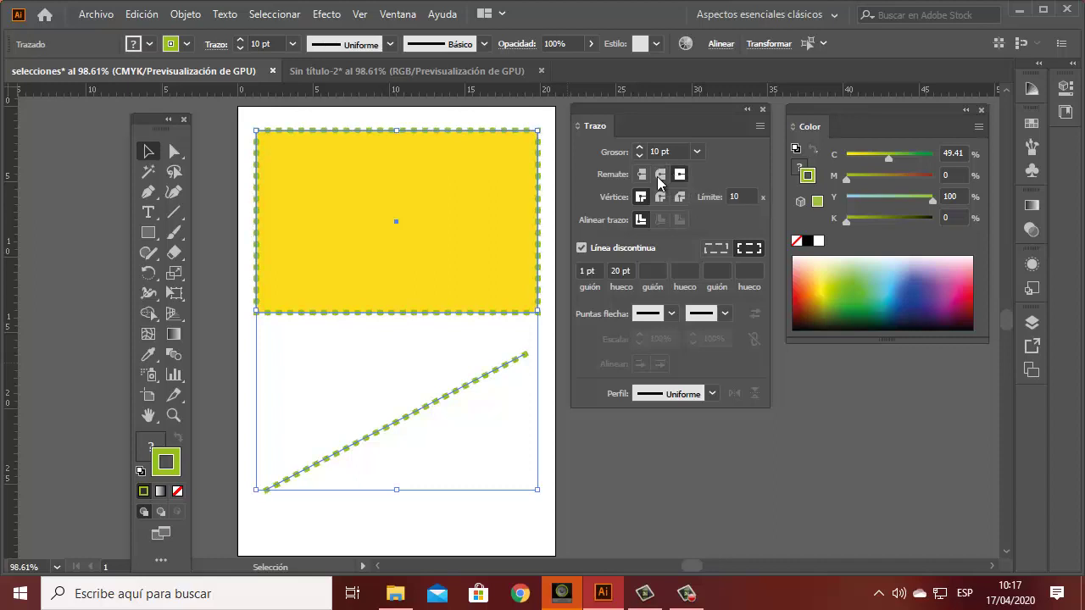
click(641, 174)
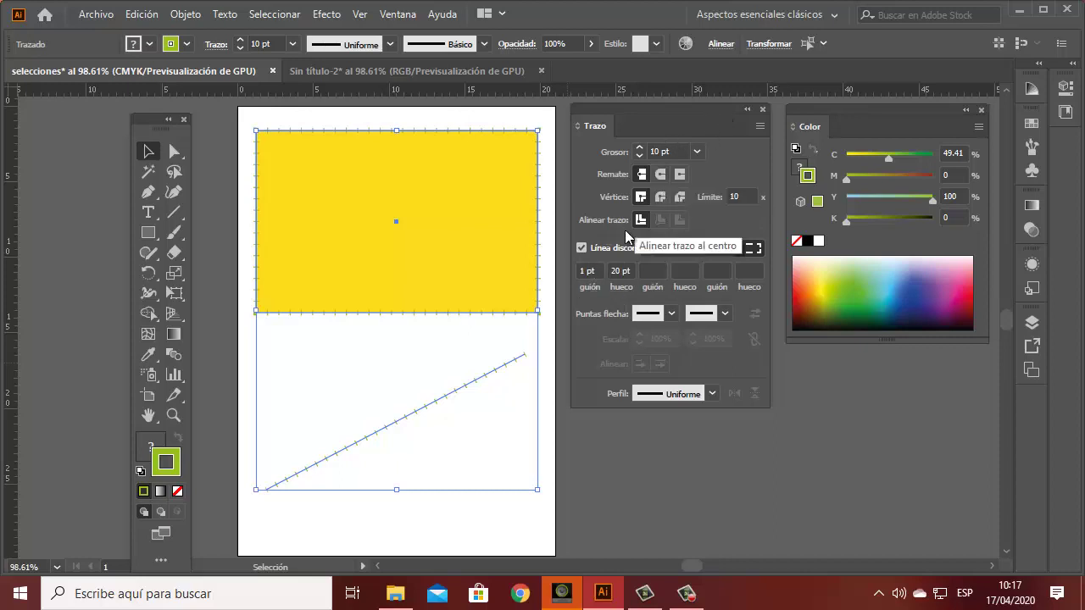
click(588, 271)
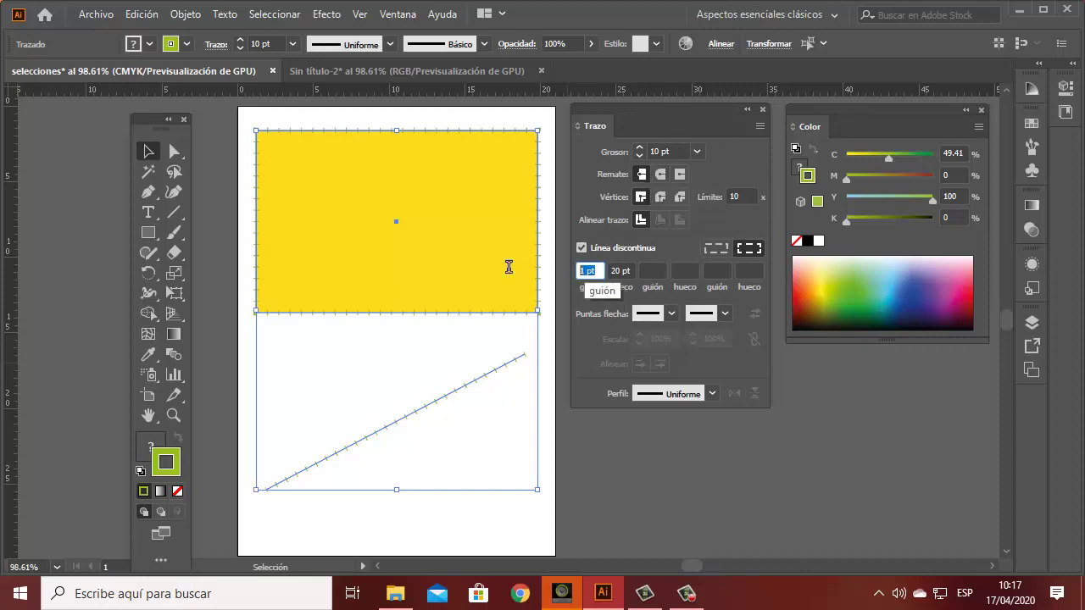
text(5)
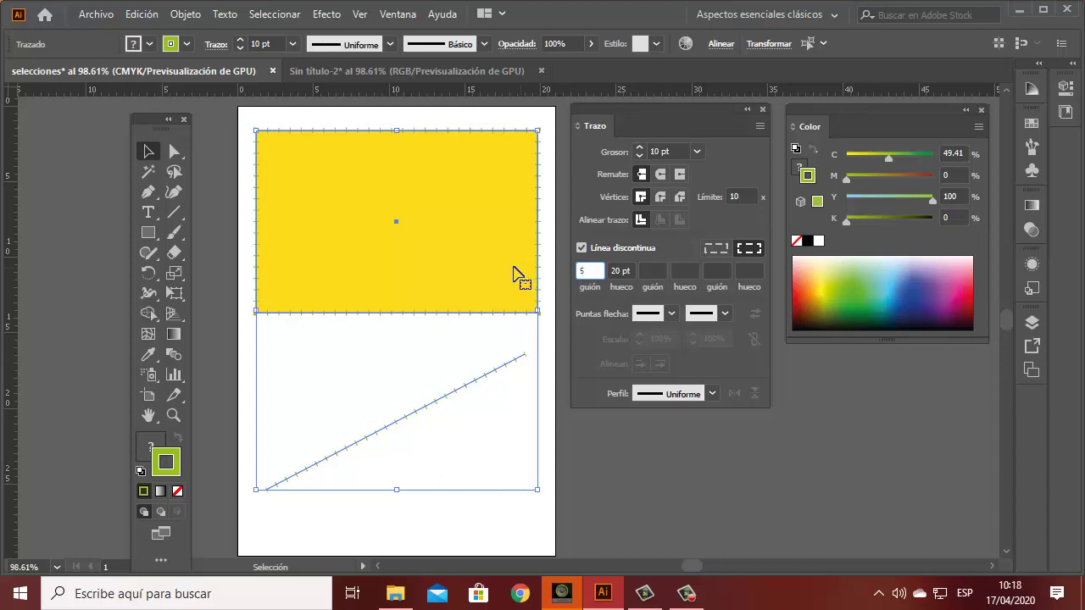
key(Tab)
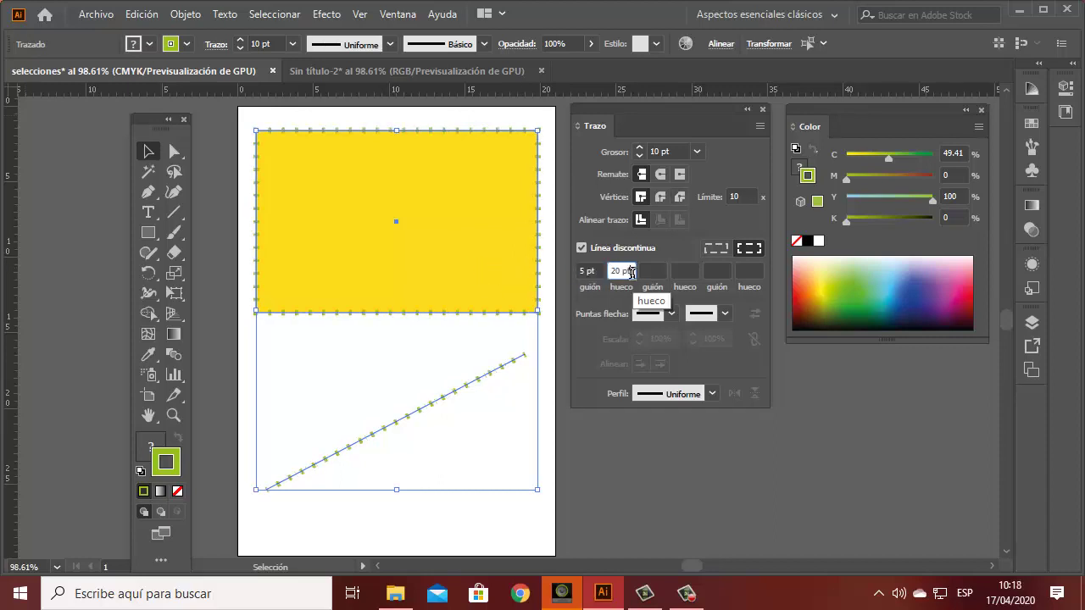
Clear the gap value and set the dash length of both strokes to 10 pt.
click(622, 272)
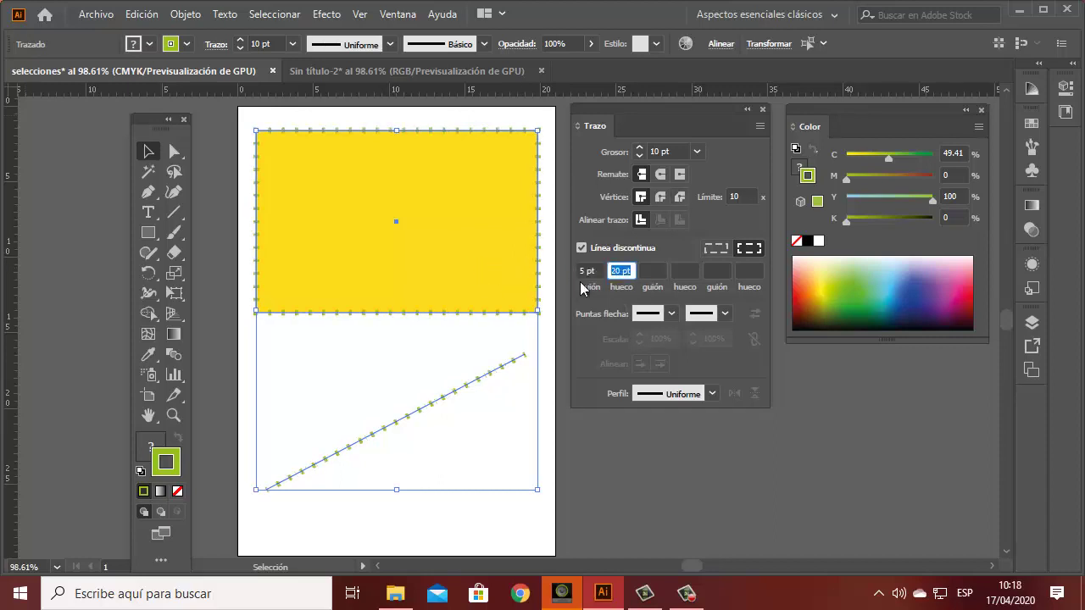
key(BackSpace)
click(600, 271)
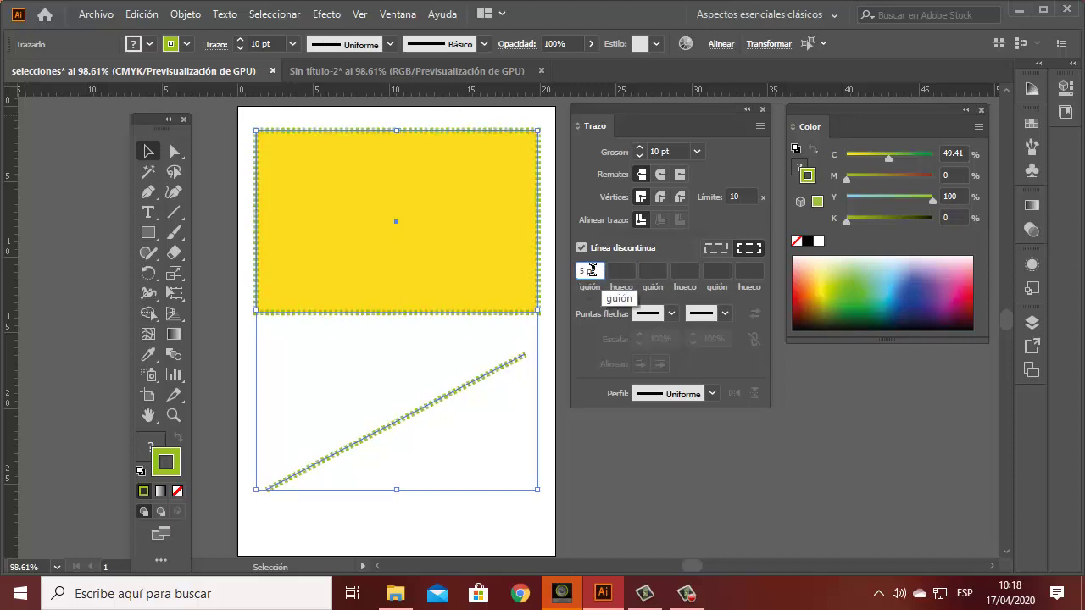
double_click(592, 270)
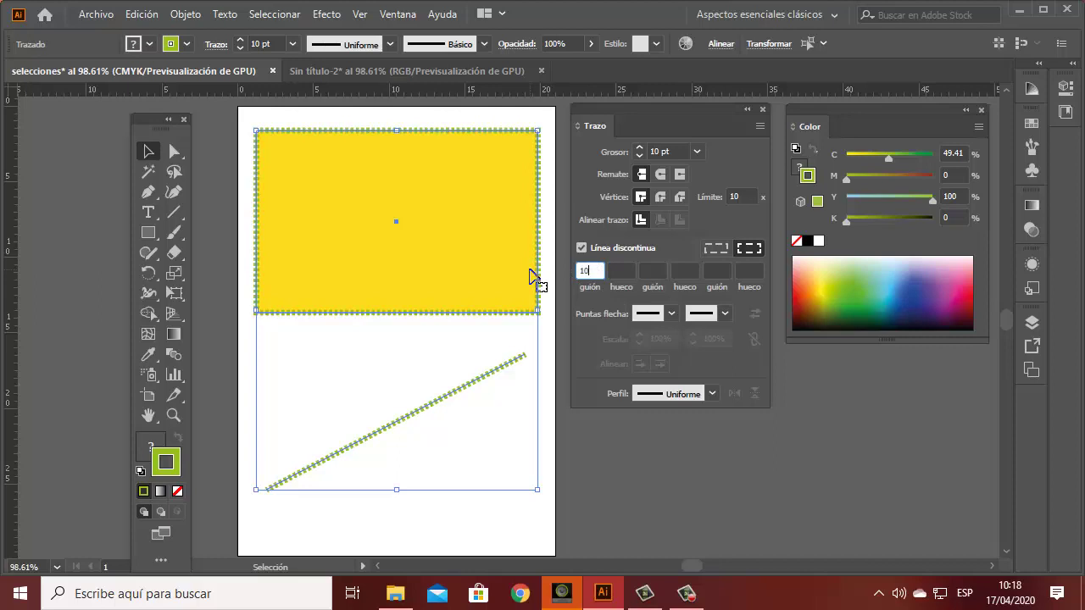
key(Return)
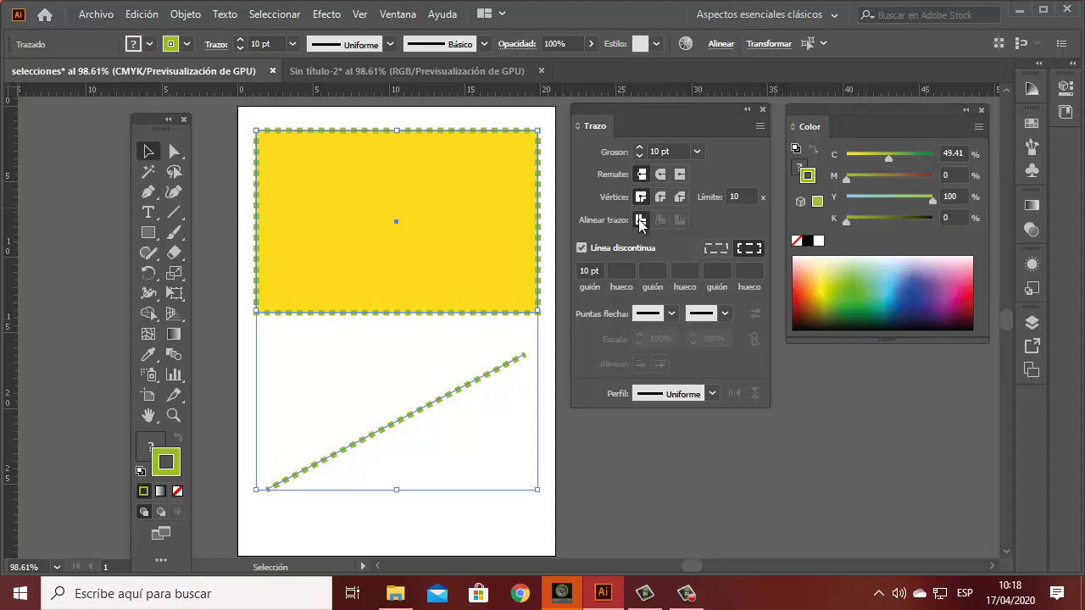
Turn off the dashed lines and add arrowheads to both paths, Flecha 1 at the start and the feathered Flecha 19 at the end.
click(581, 248)
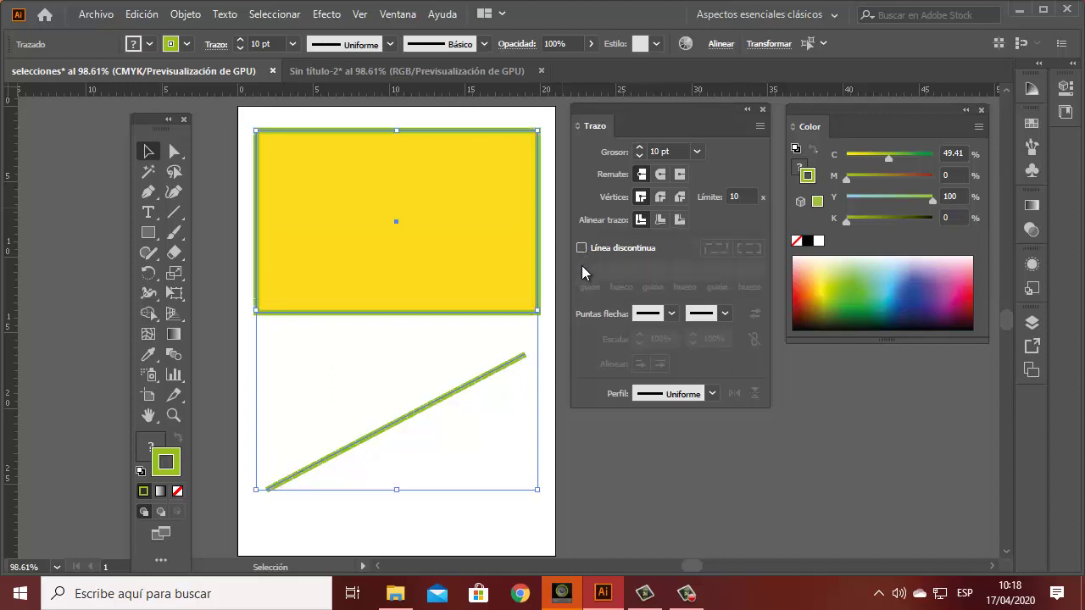
click(673, 314)
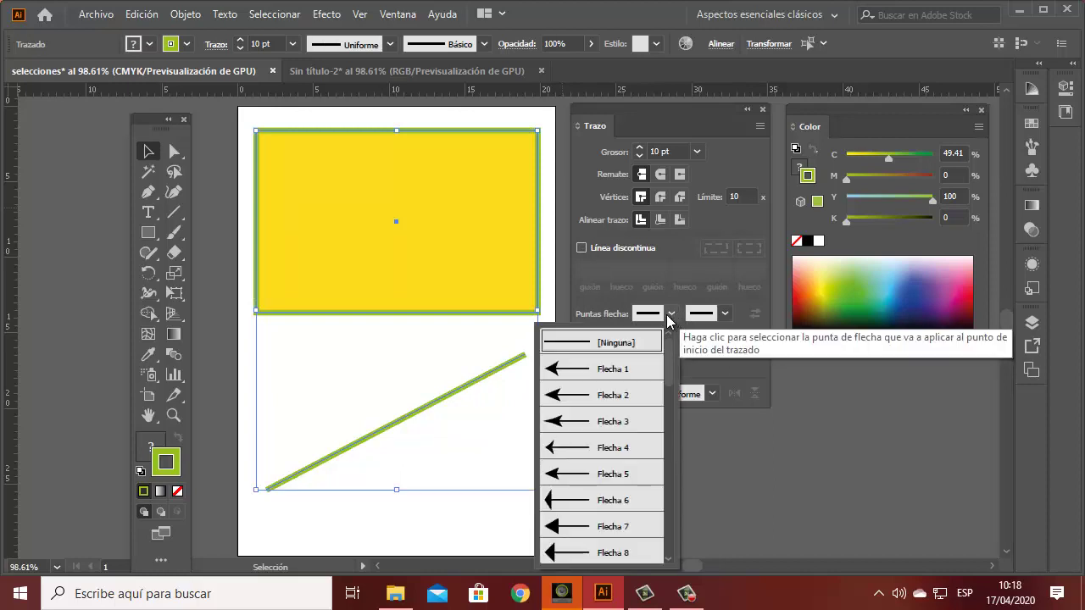
click(622, 370)
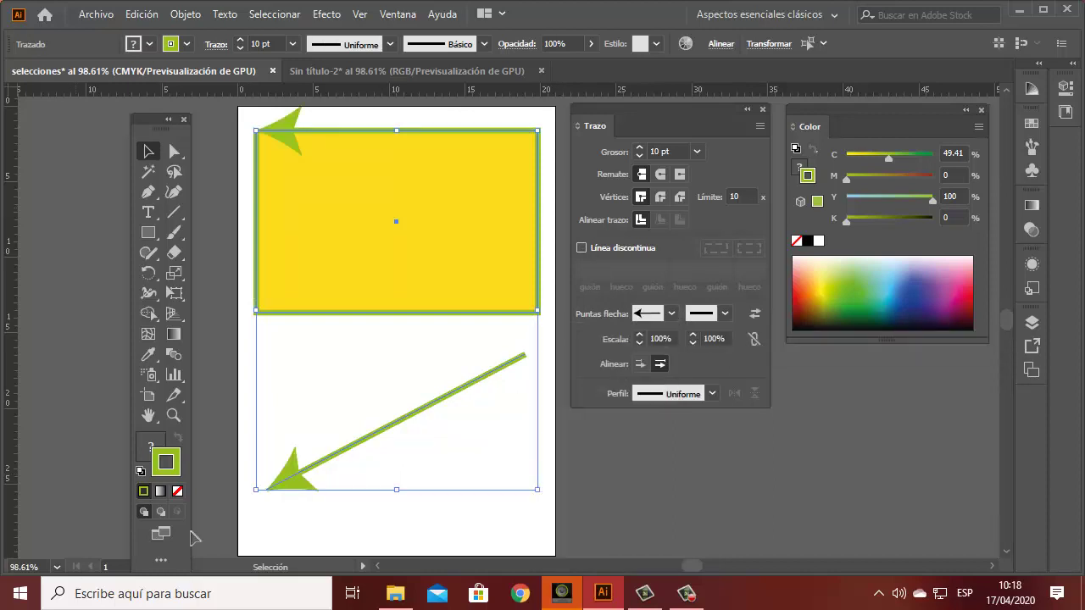
click(724, 314)
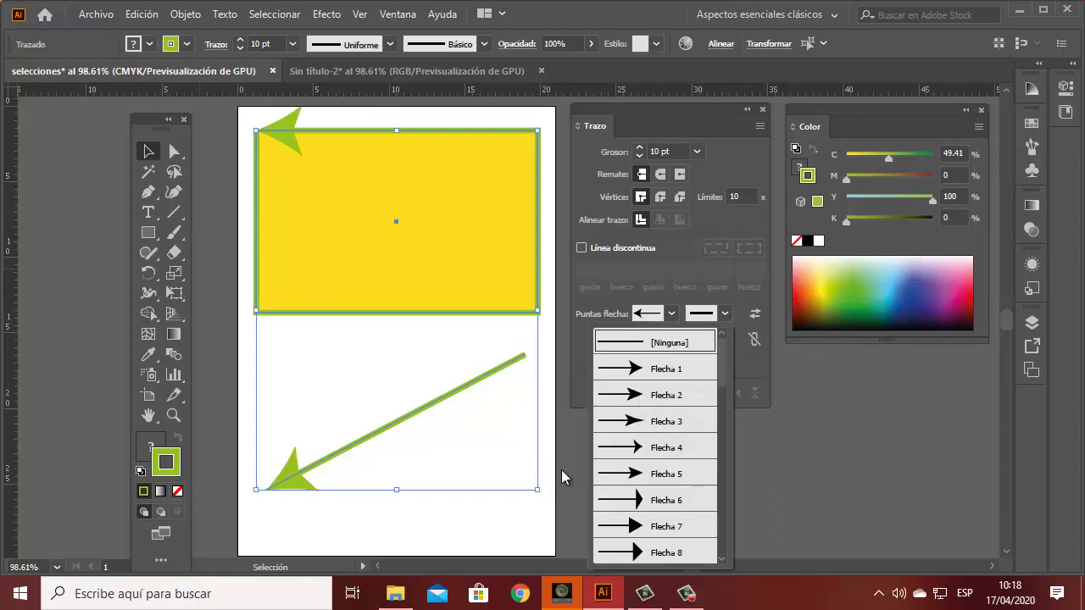
scroll(671, 428, down, 5)
click(657, 448)
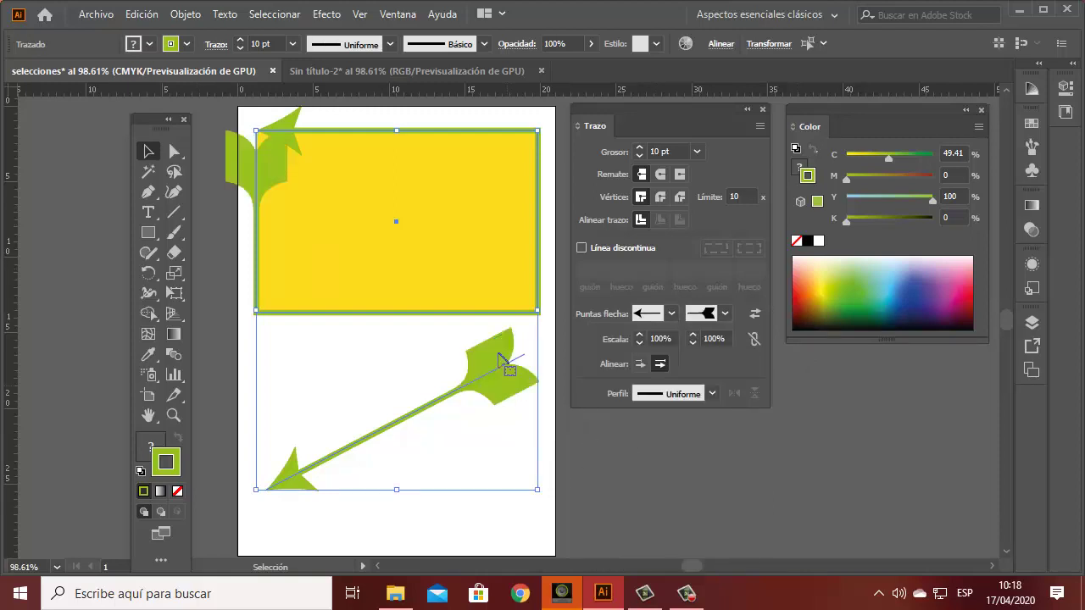
Change the arrowheads of both paths to the hollow circle Flecha 24 at the start and the solid circle Flecha 21 at the end.
click(671, 313)
scroll(611, 439, down, 6)
scroll(612, 440, down, 1)
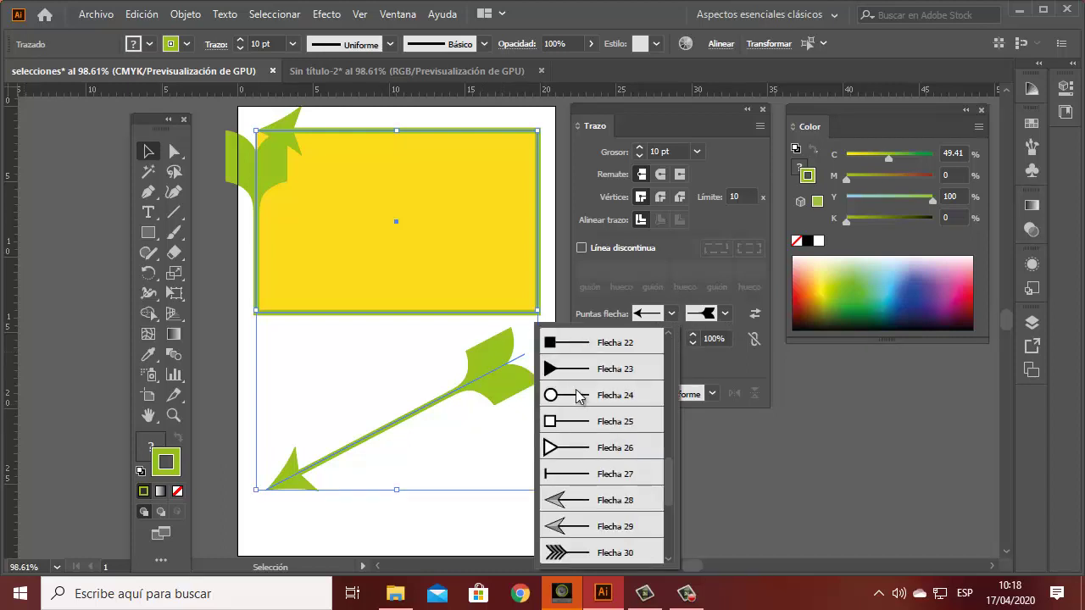
click(604, 396)
click(726, 314)
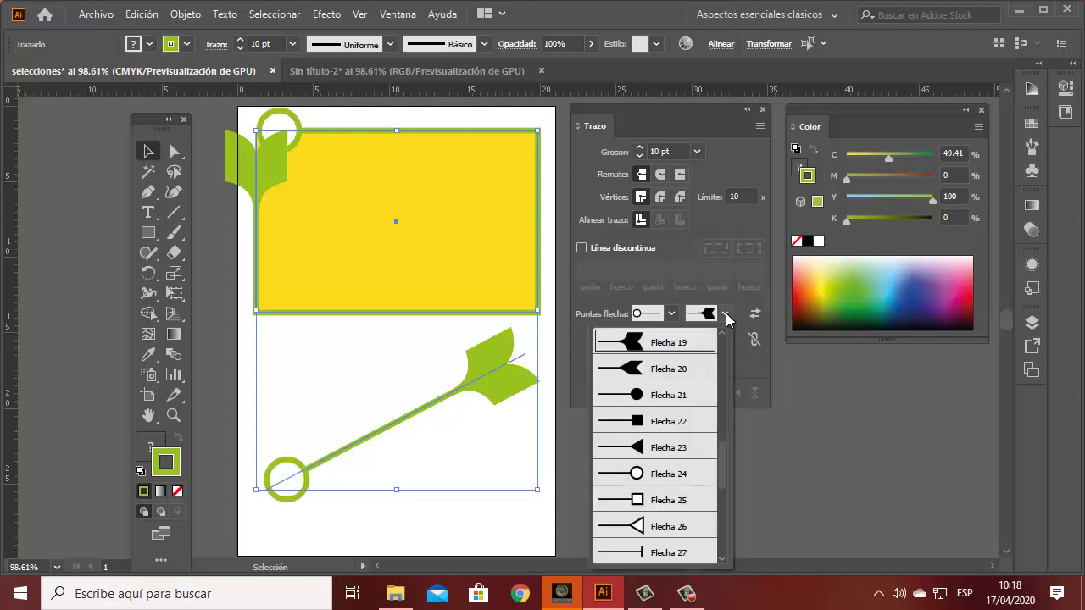
scroll(665, 428, down, 1)
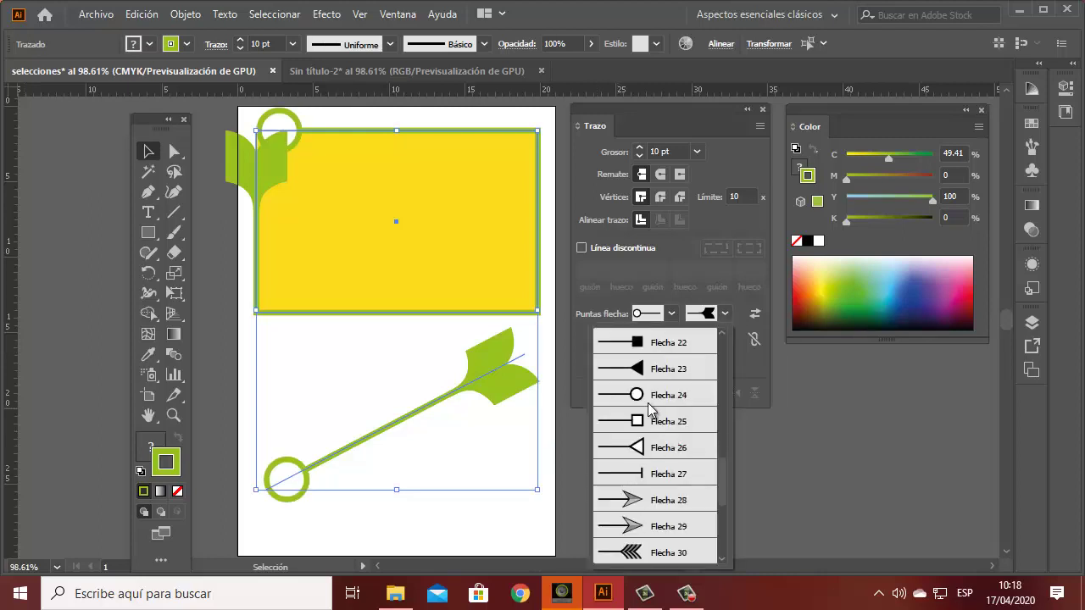
scroll(653, 403, up, 1)
click(655, 402)
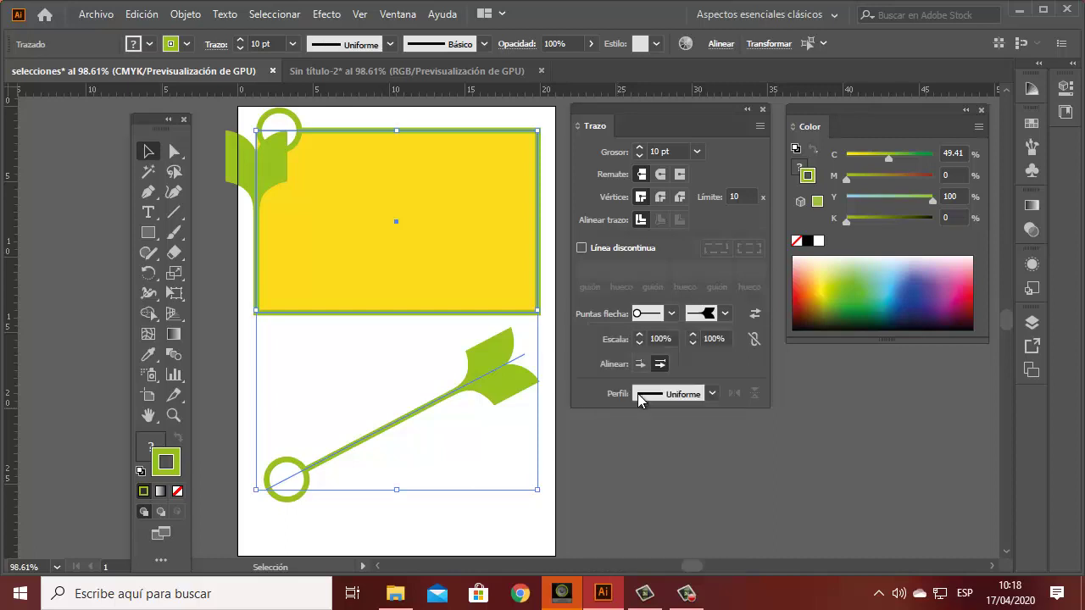
Try the pointing hand Flecha 35 as the end arrowhead and the scissors Flecha 33 as the start arrowhead.
click(725, 313)
scroll(654, 457, down, 3)
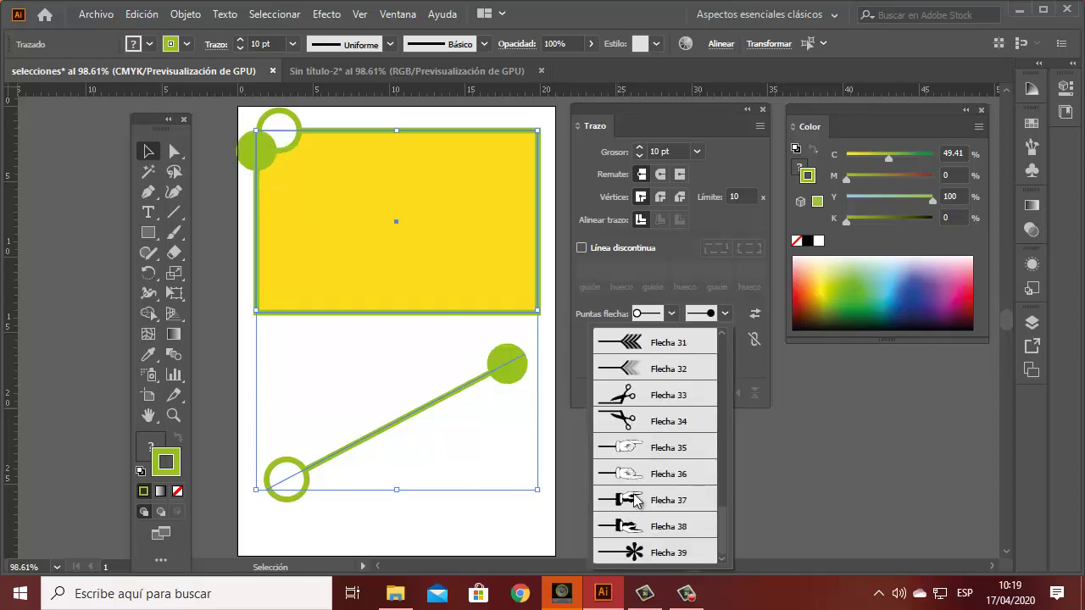
click(646, 462)
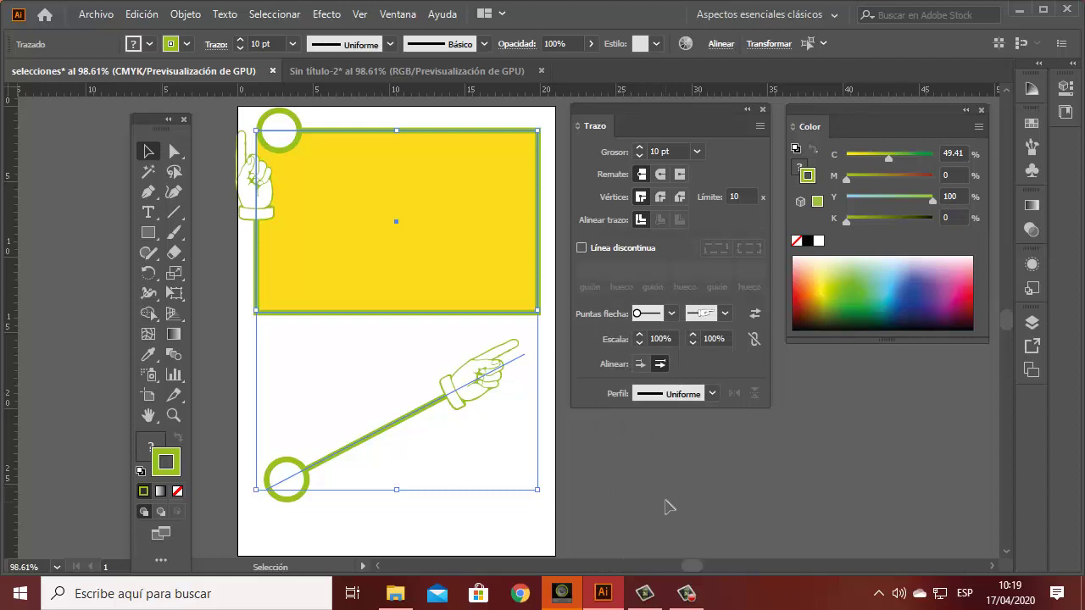
click(671, 313)
scroll(662, 397, down, 3)
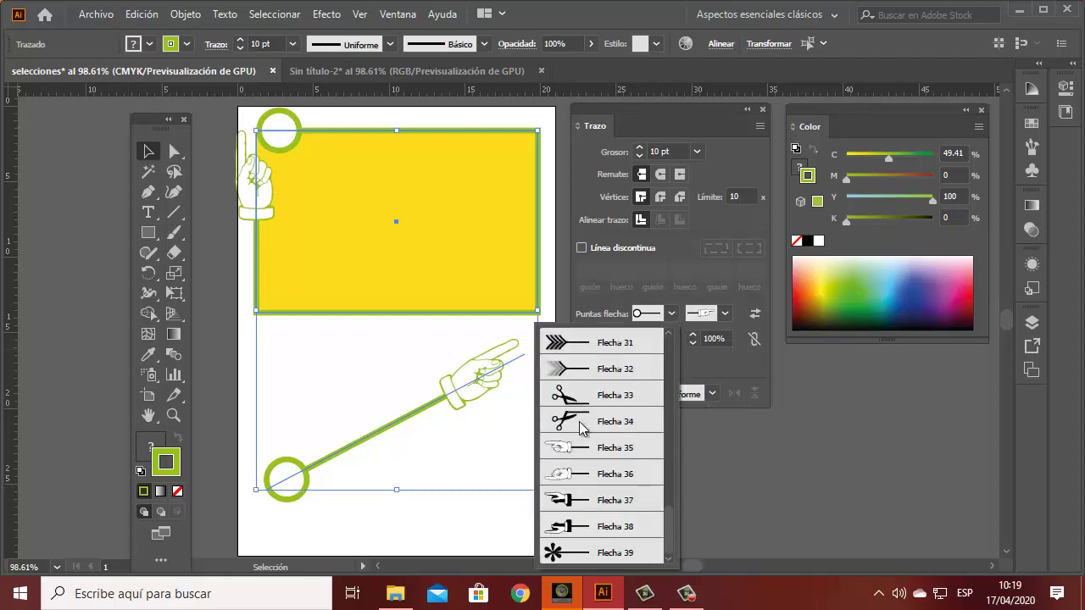
click(601, 404)
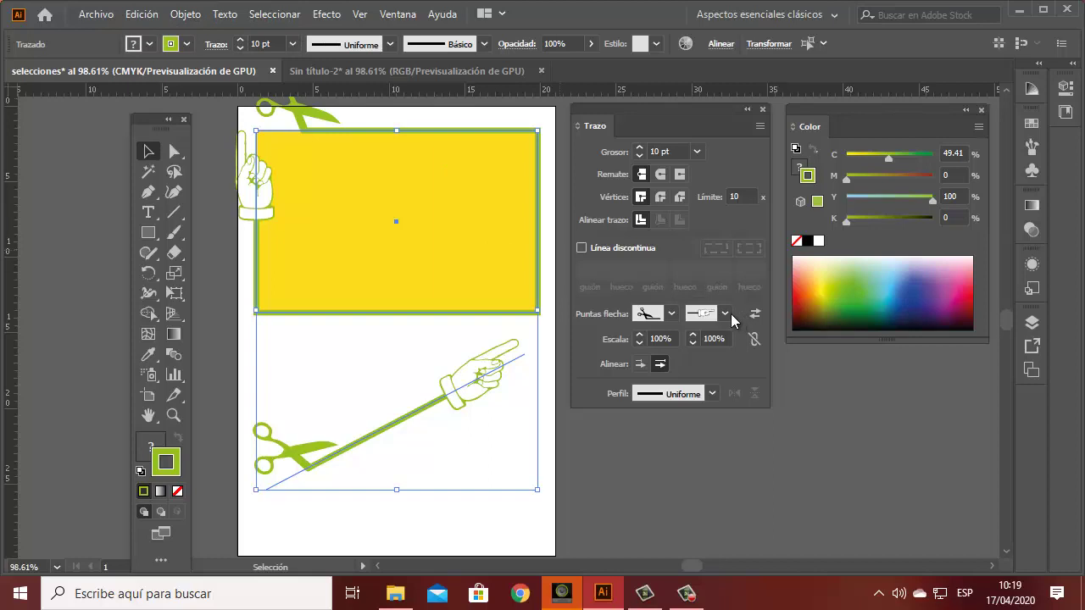
Remove the end arrowhead from both paths by setting it to [Ninguna].
click(726, 313)
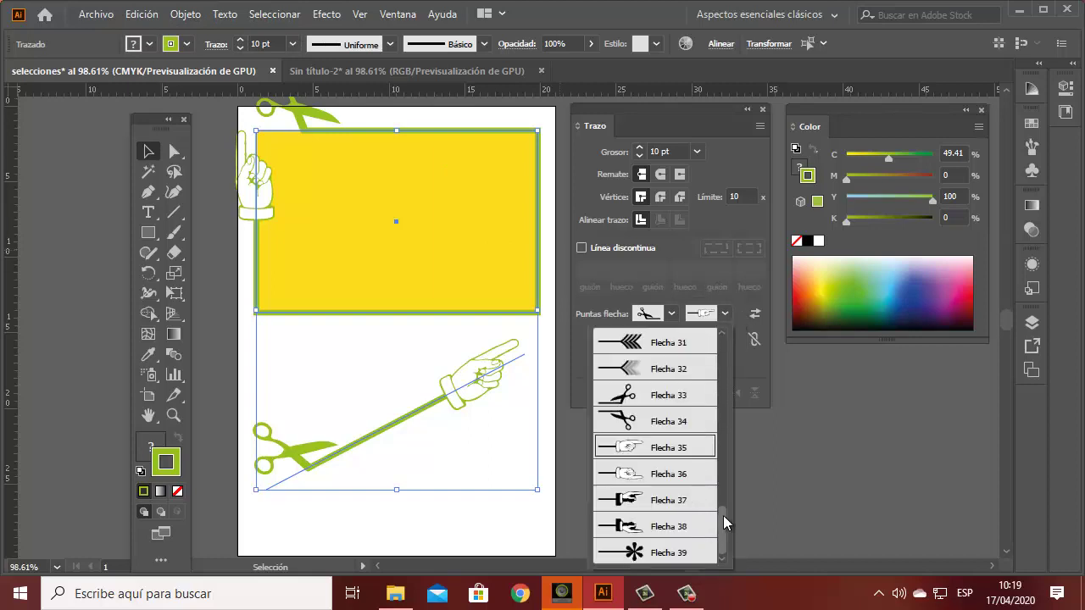
drag(723, 515, 734, 317)
click(688, 344)
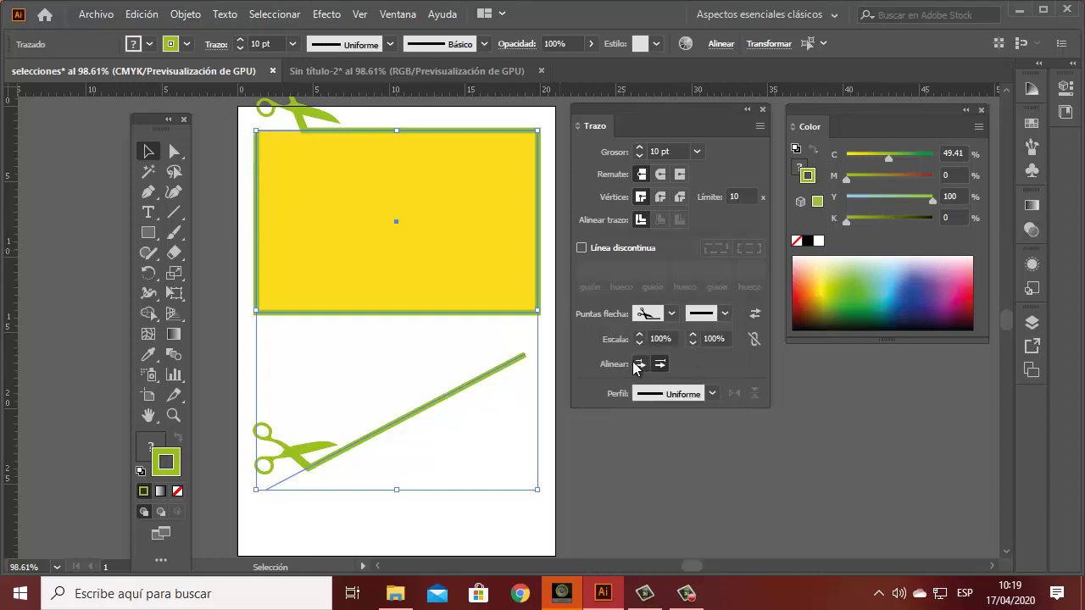
Apply the perpendicular bar Flecha 27 as both the end and the start arrowhead of the two paths.
click(671, 313)
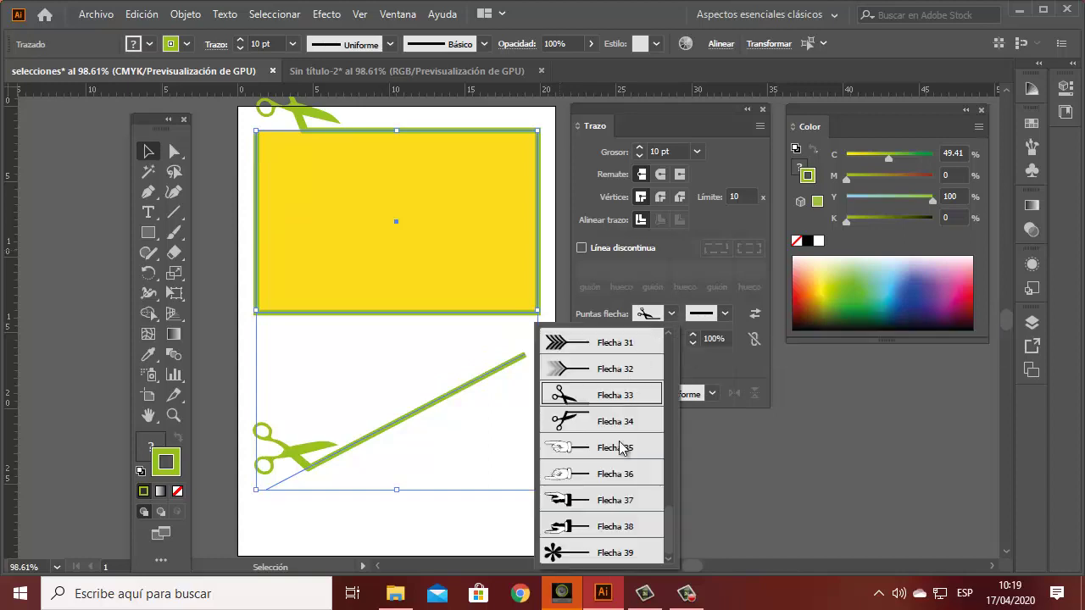
click(725, 315)
click(724, 316)
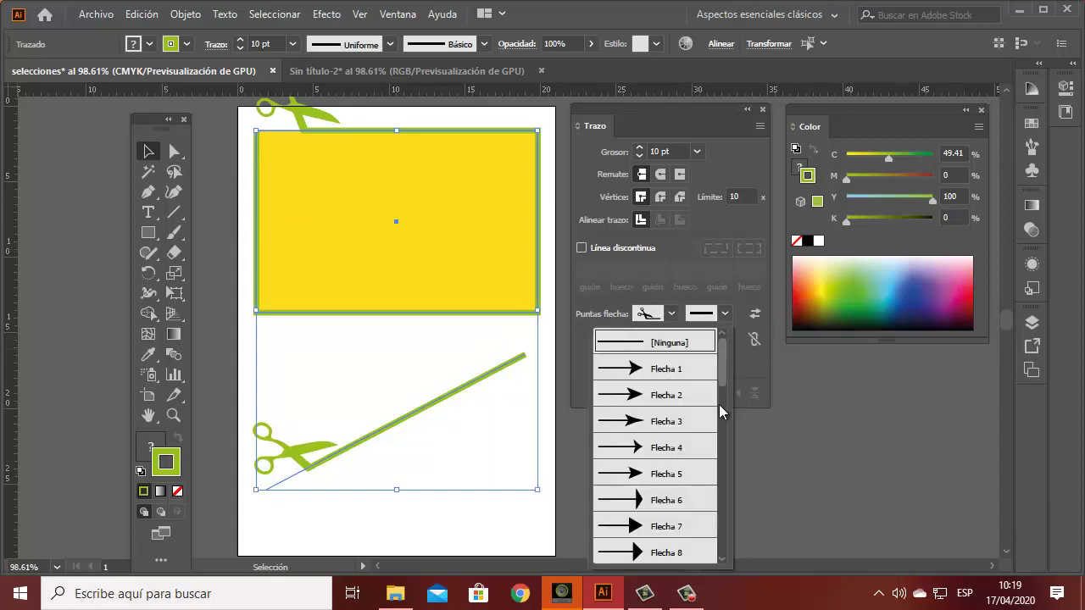
scroll(698, 508, down, 7)
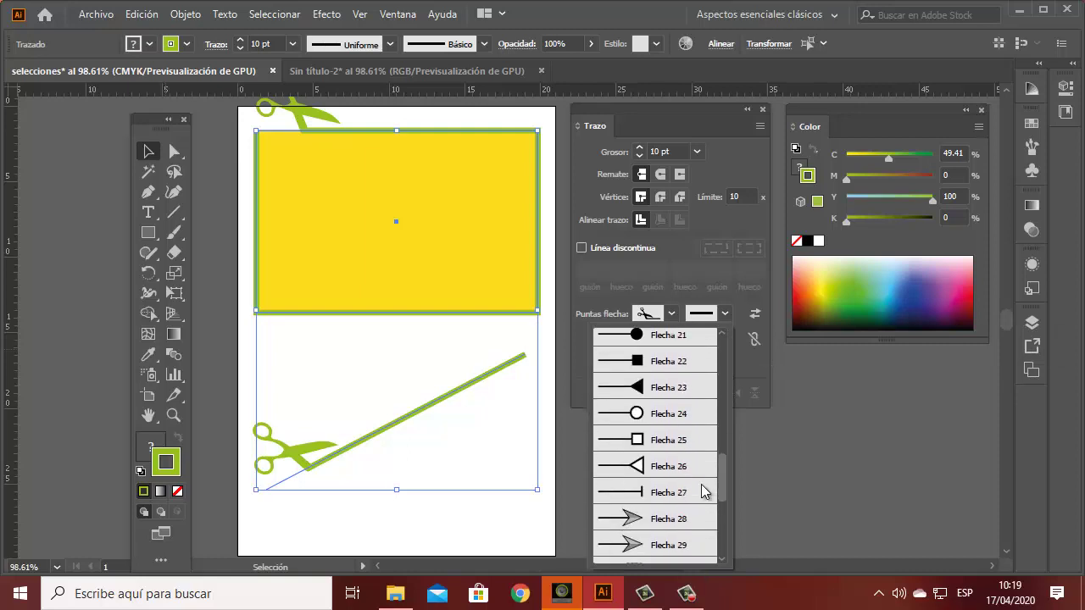
click(686, 494)
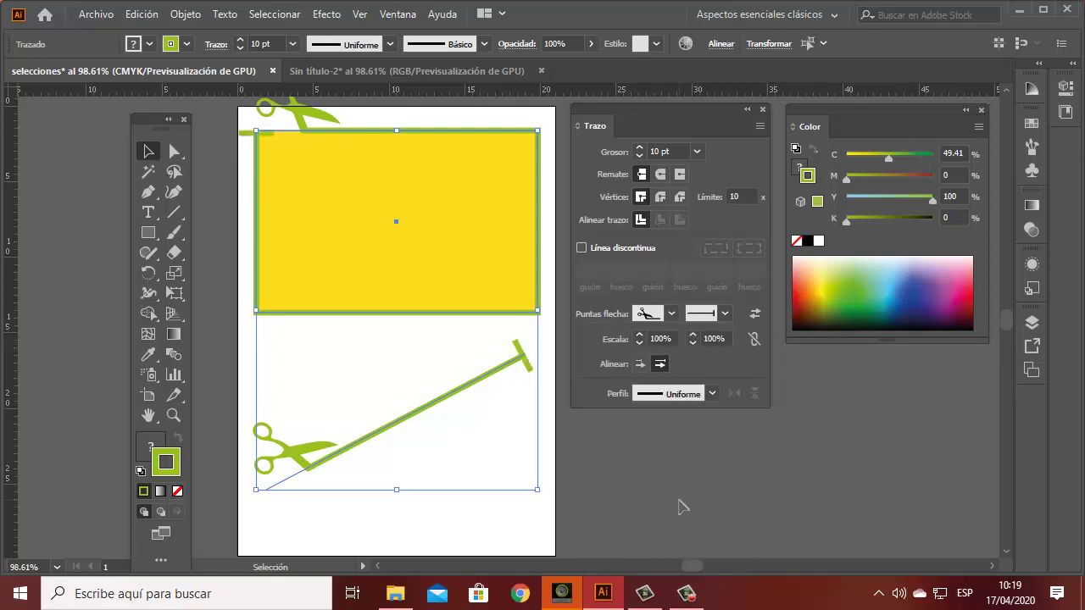
click(671, 315)
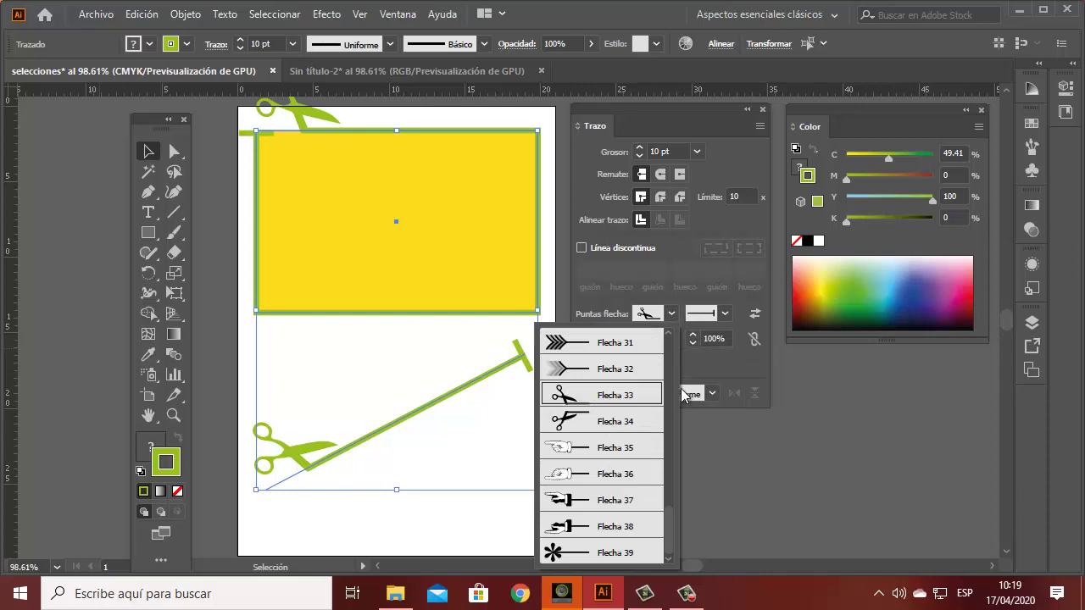
drag(667, 532, 667, 478)
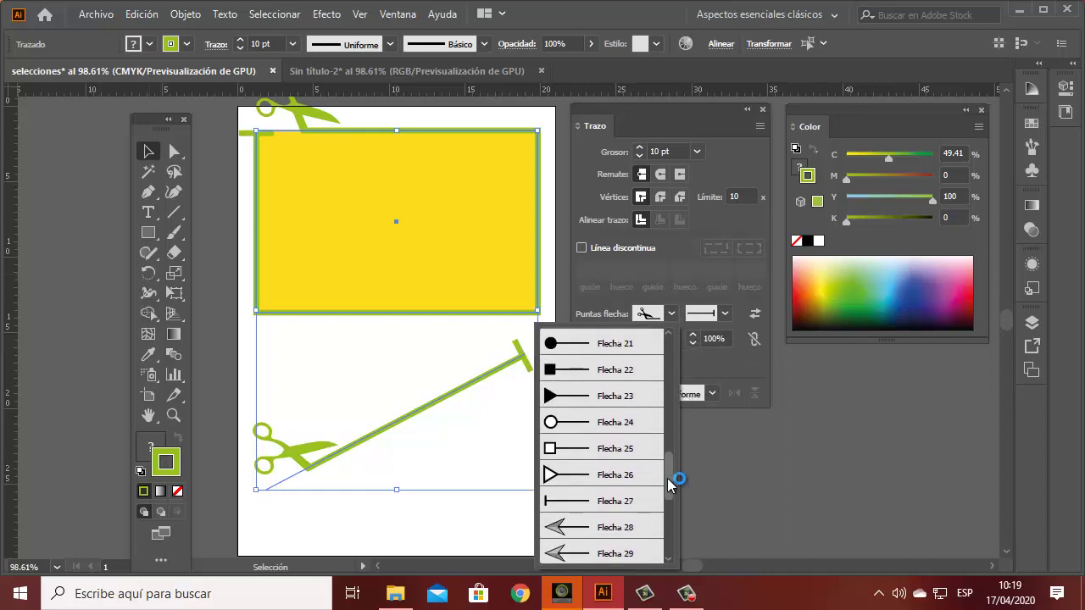
click(610, 500)
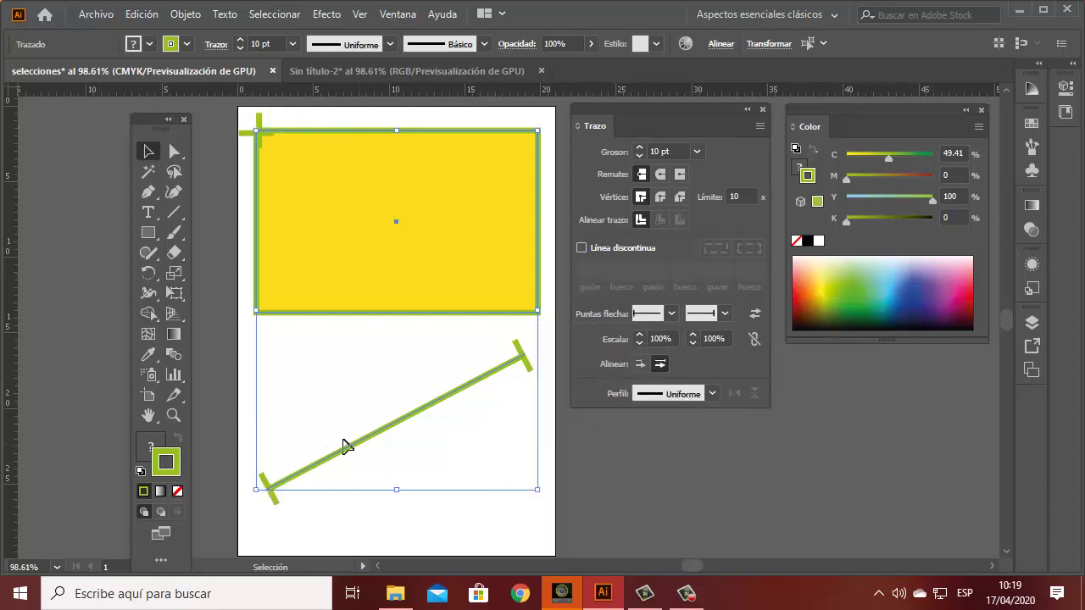
Set the start arrowhead of both paths to the scissors Flecha 33 and the end arrowhead to [Ninguna].
click(671, 314)
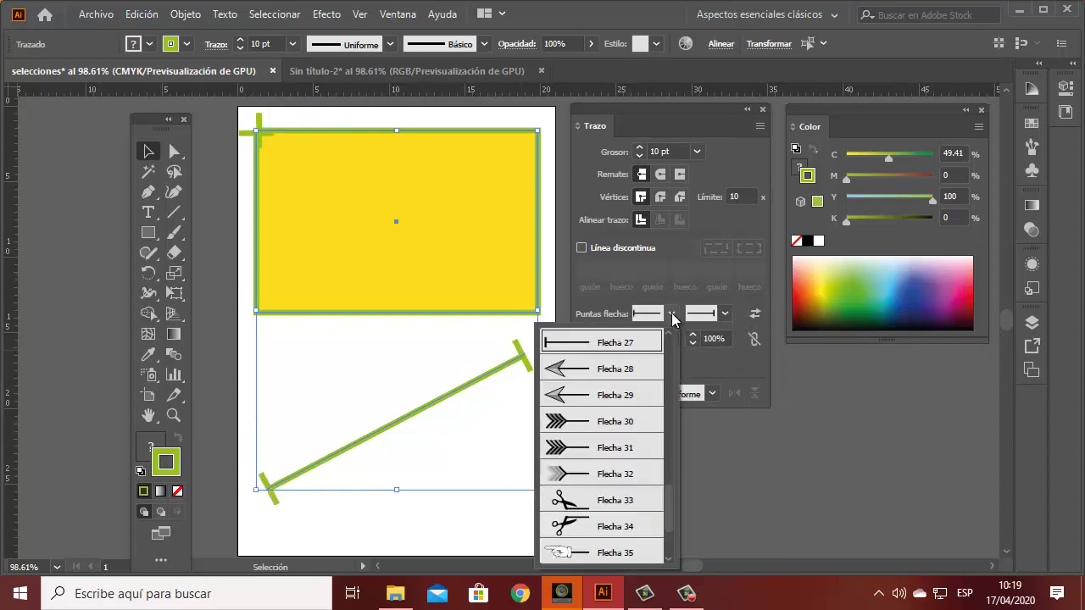
click(597, 502)
click(724, 314)
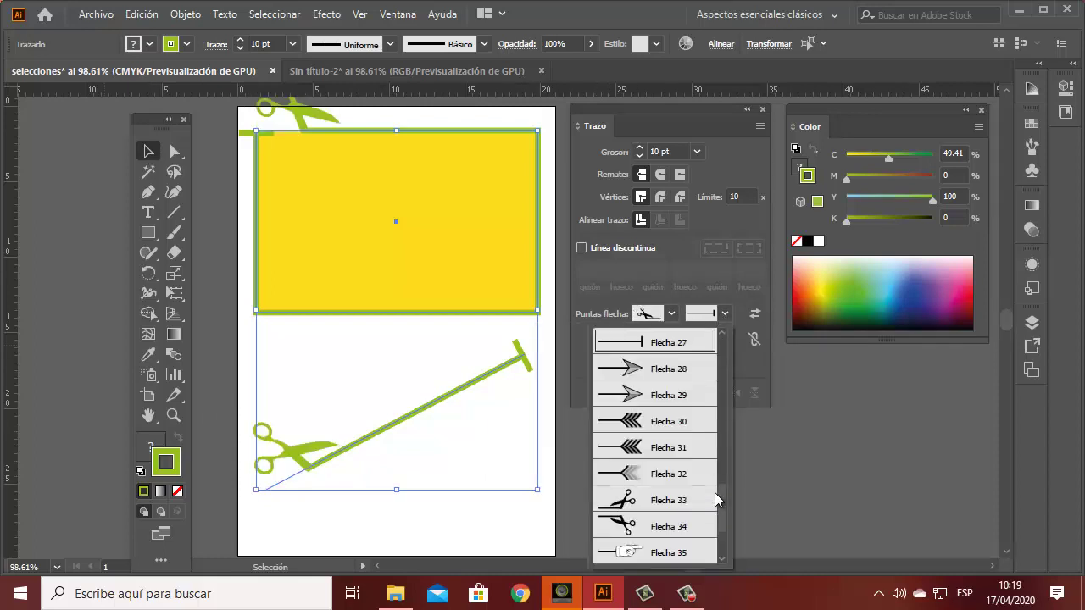
drag(720, 473, 718, 318)
click(678, 345)
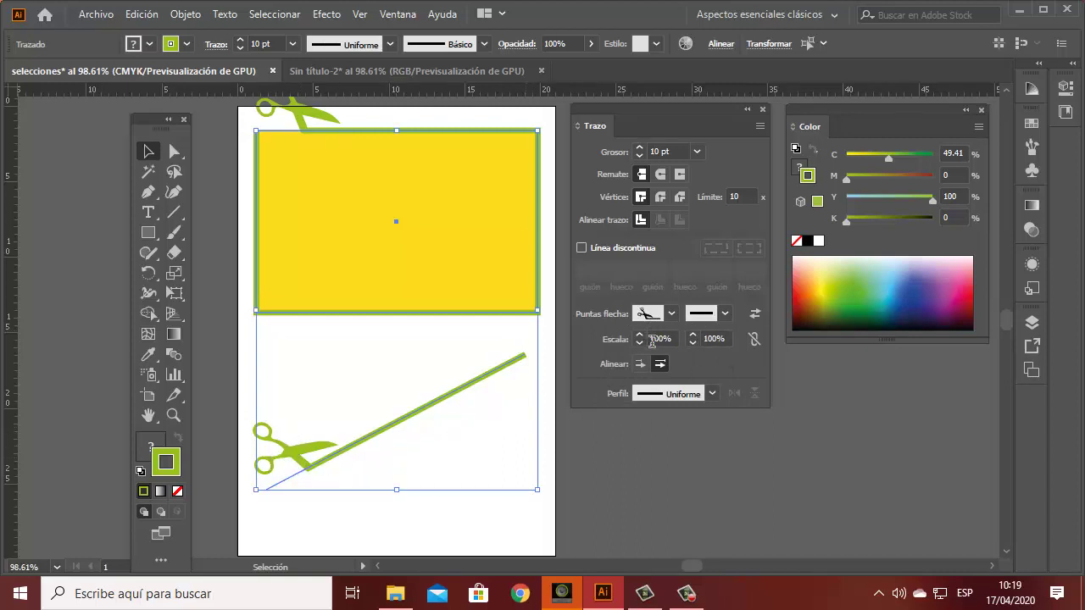
Scale the scissors start arrowhead to 50%, independently of the end arrowhead.
click(753, 340)
click(641, 339)
text(50)
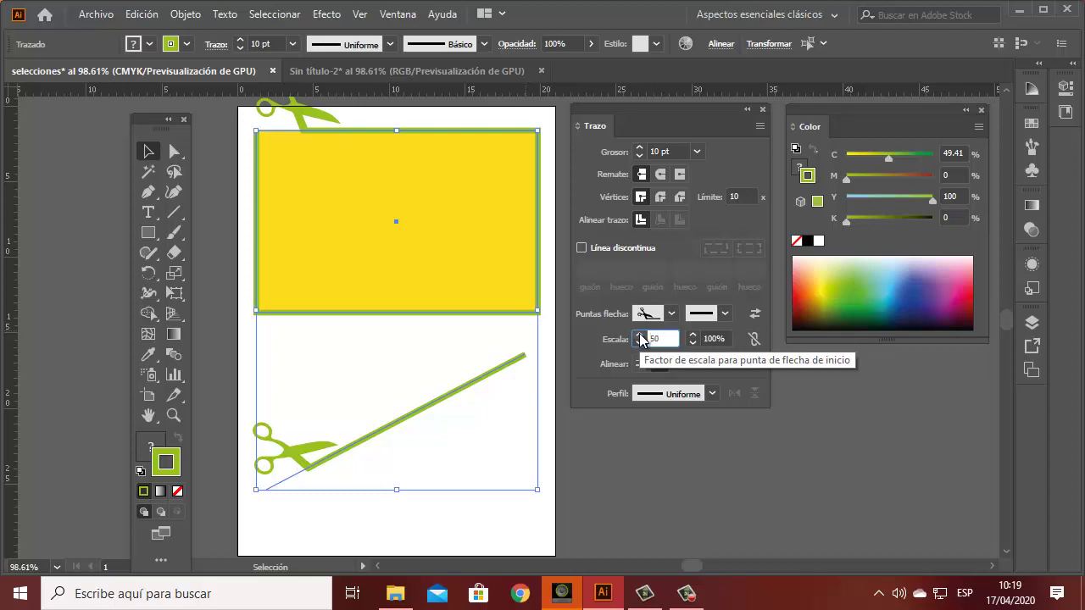
key(Return)
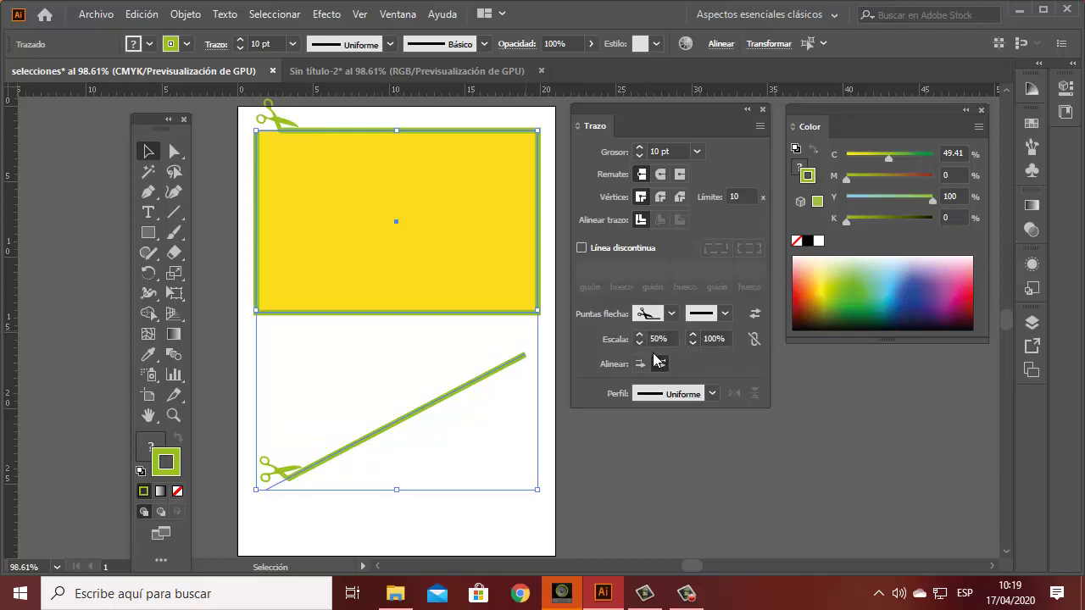
Try a 200% scale on the scissors start arrowhead, and return it to 50%.
click(665, 339)
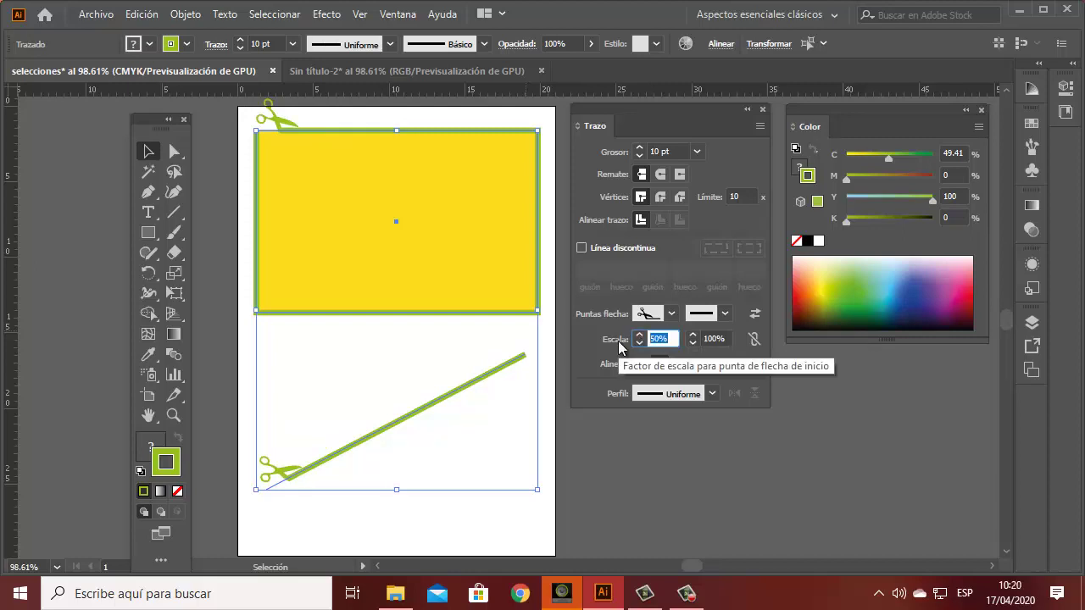
text(200)
key(Return)
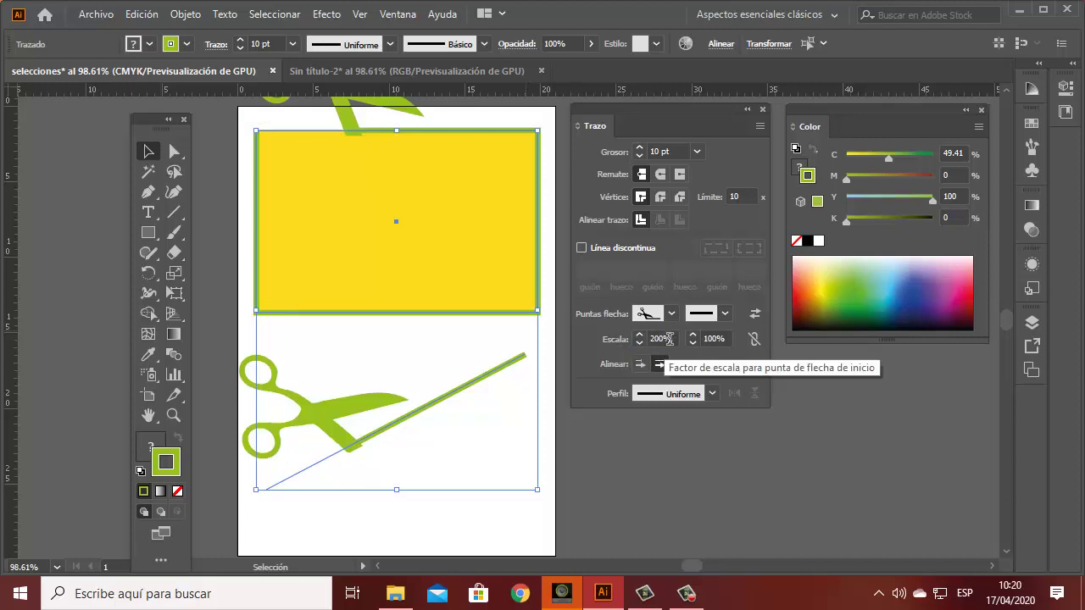
click(610, 338)
text(50)
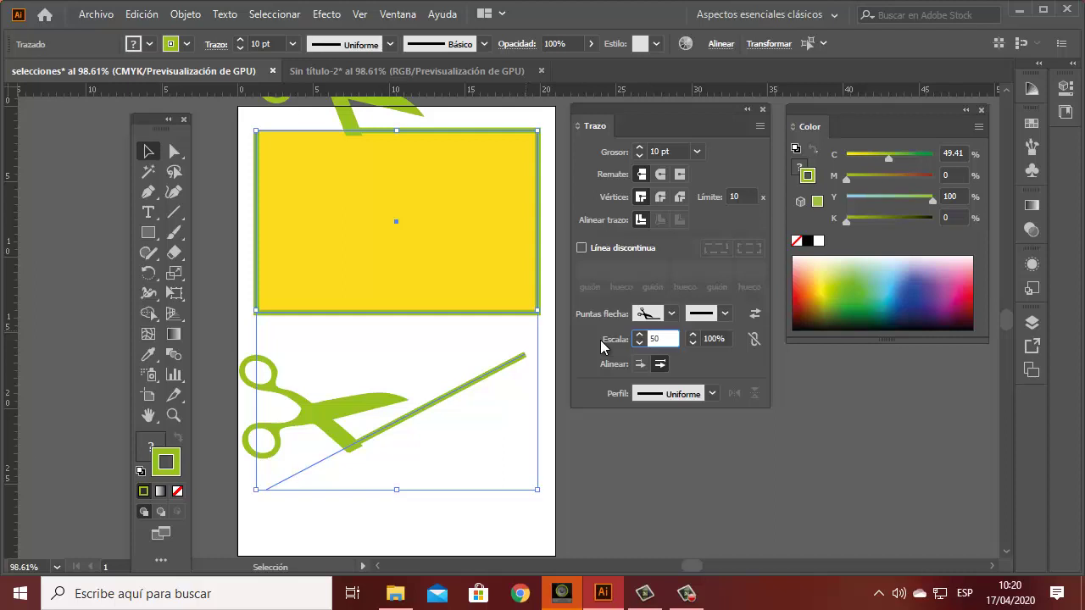
key(Return)
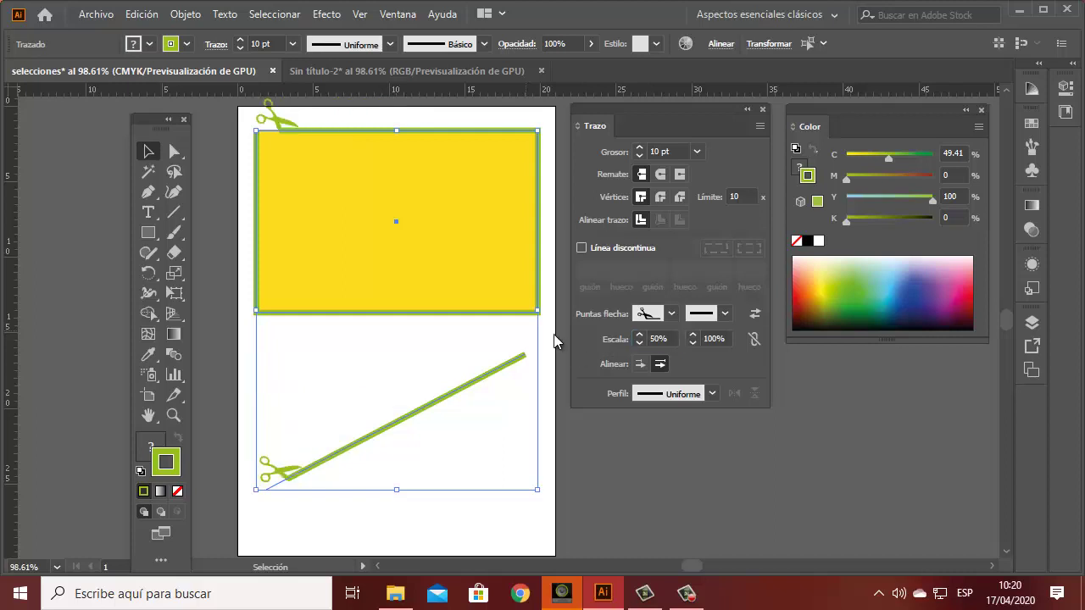
Try the dashed line on both paths, switch it off and set the start arrowhead to [Ninguna].
click(582, 249)
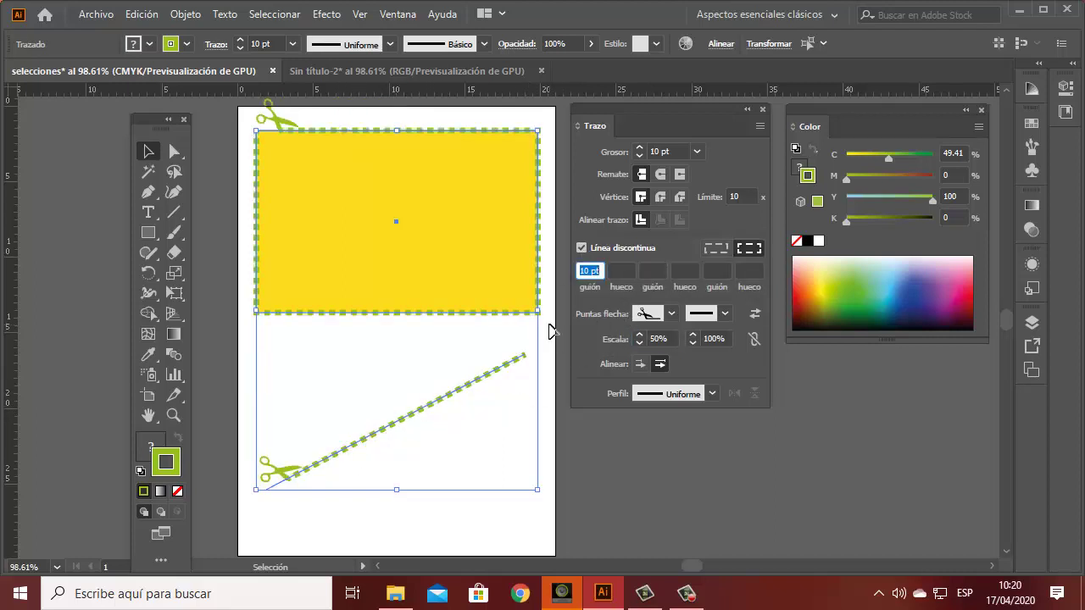
click(582, 248)
click(672, 315)
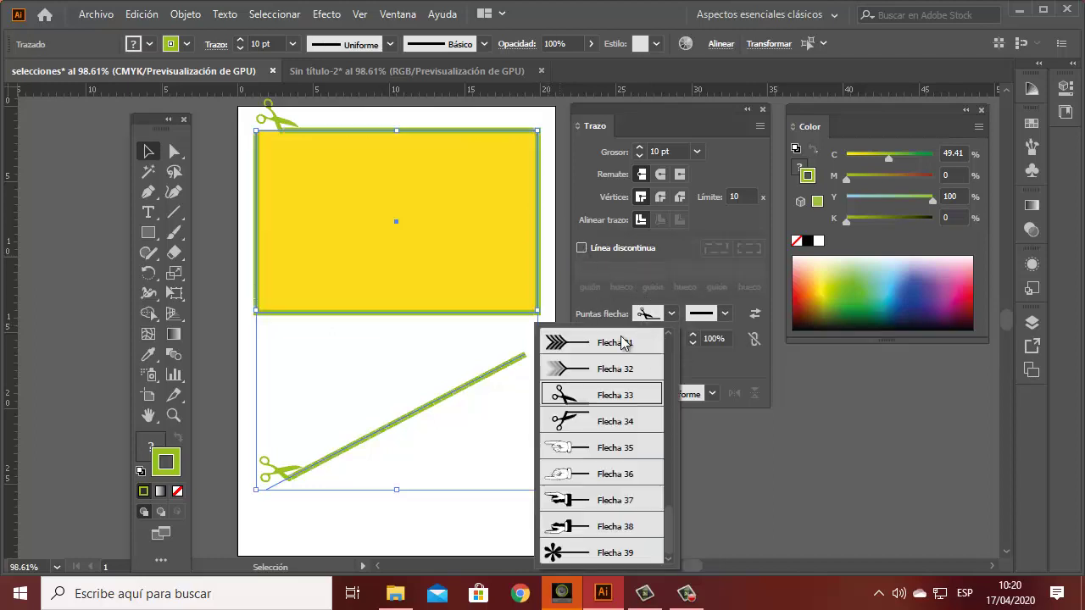
drag(668, 511, 667, 339)
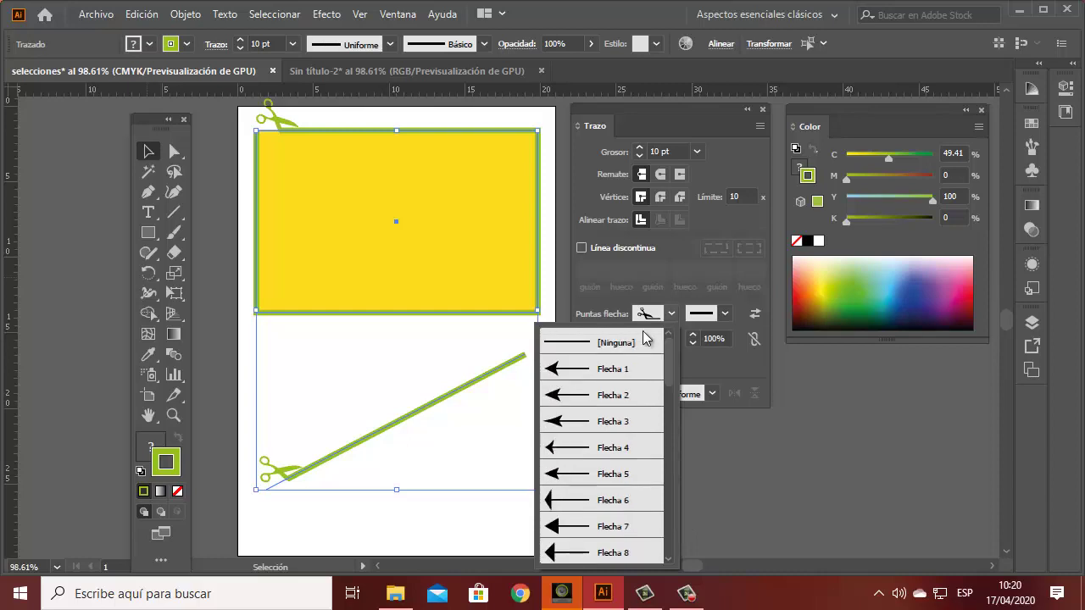
click(634, 339)
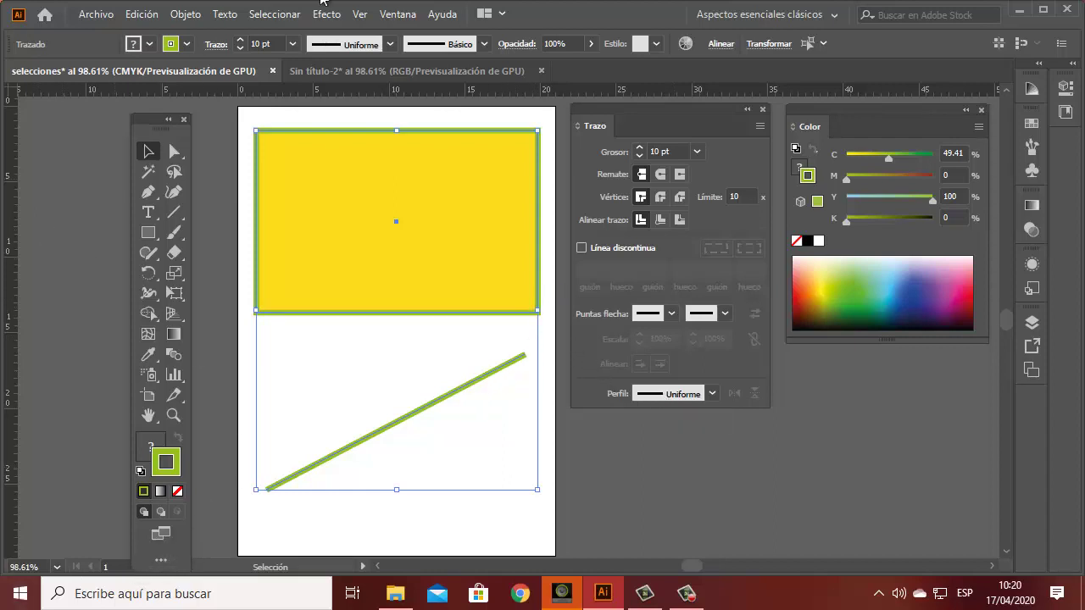
Set the stroke weight of both paths to 40 pt and apply the elliptical width profile that tapers at both ends.
click(696, 152)
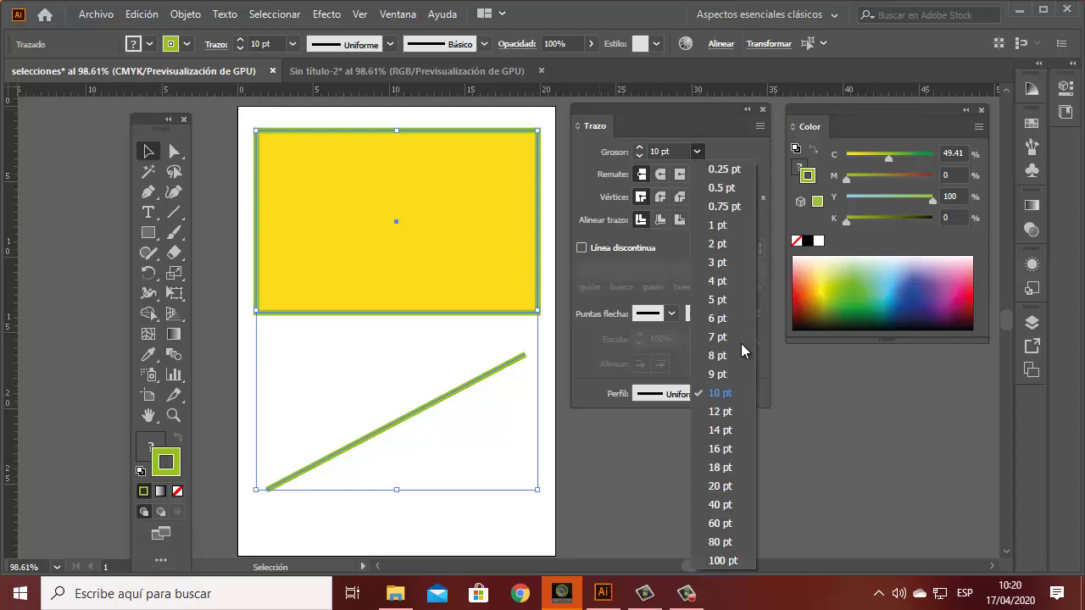
click(723, 506)
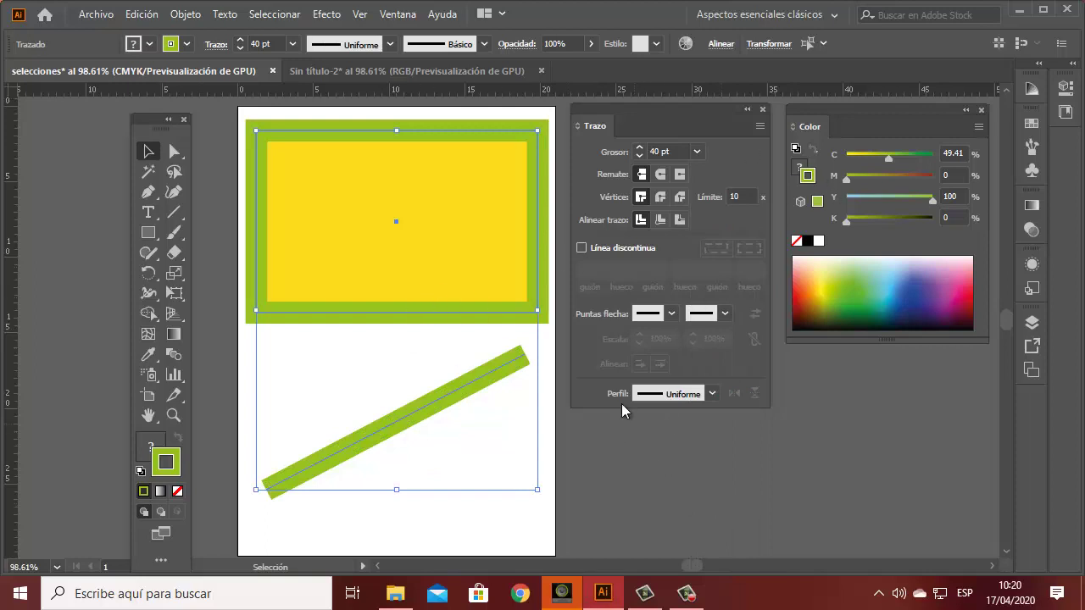
click(712, 393)
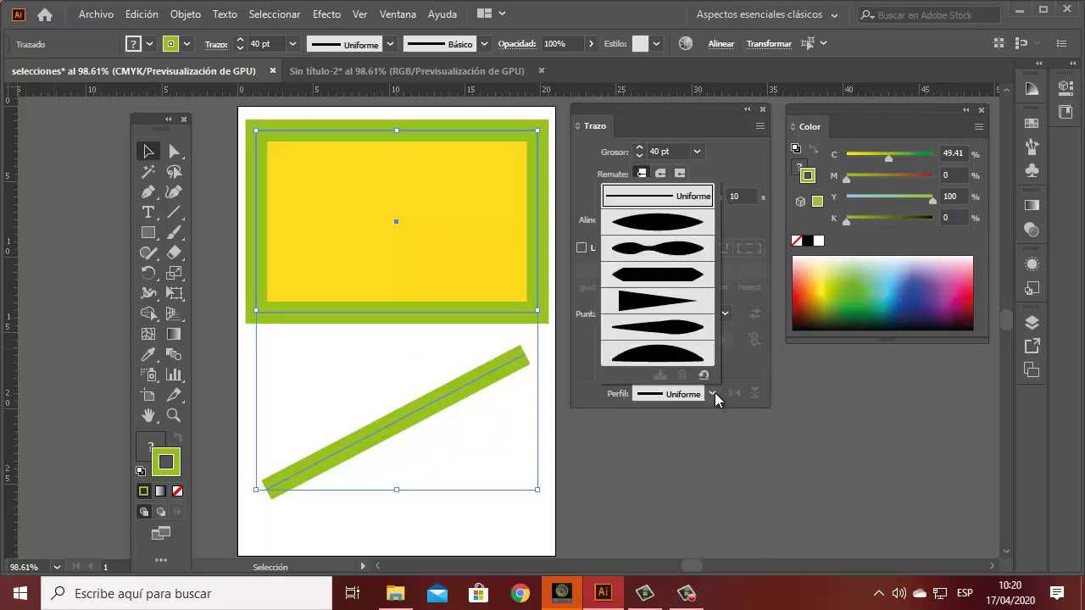
click(661, 225)
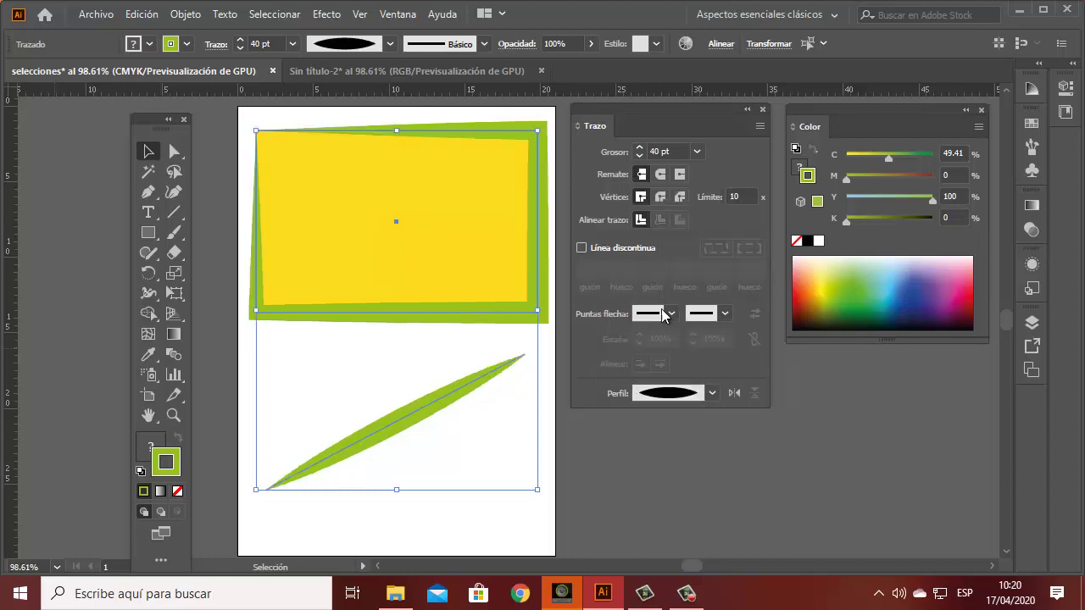
Try the double-bulge, hexagonal, teardrop and half-arc width profiles on both paths, and return to the elliptical profile.
click(712, 393)
click(670, 250)
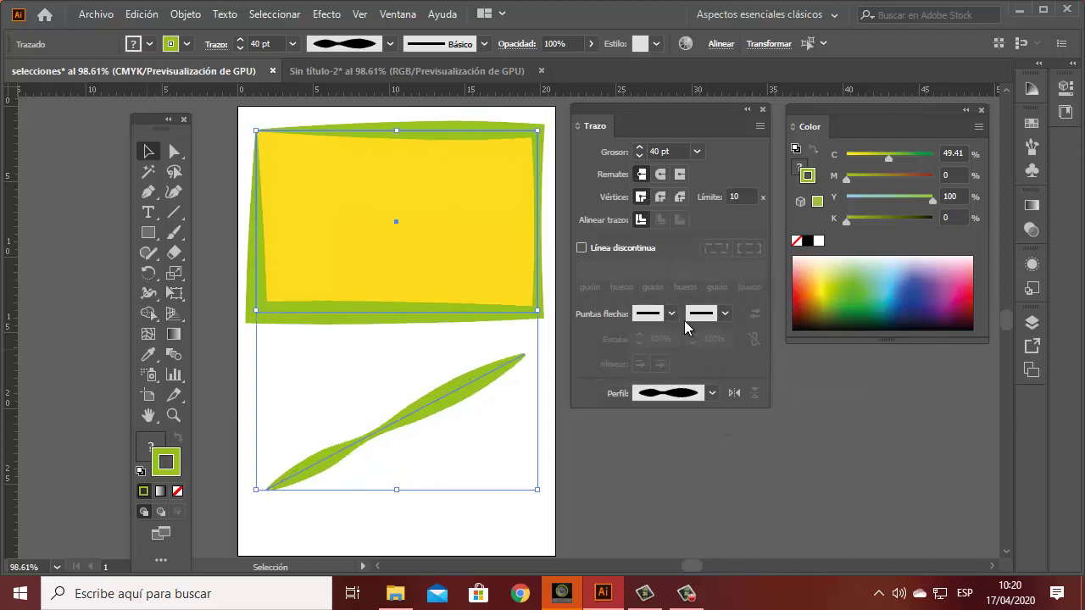
click(717, 395)
click(672, 271)
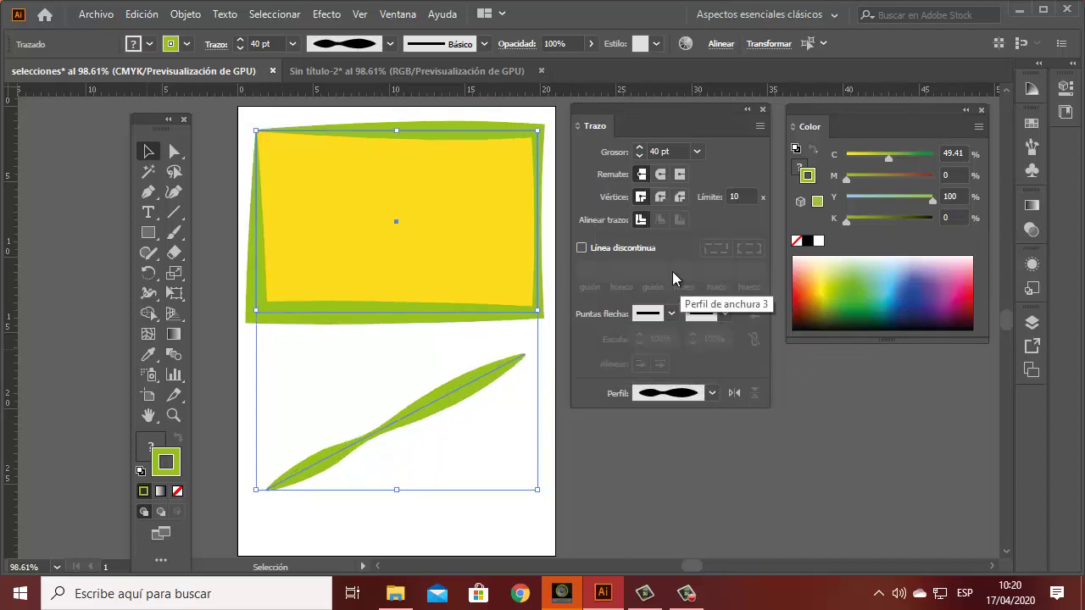
click(712, 392)
click(678, 339)
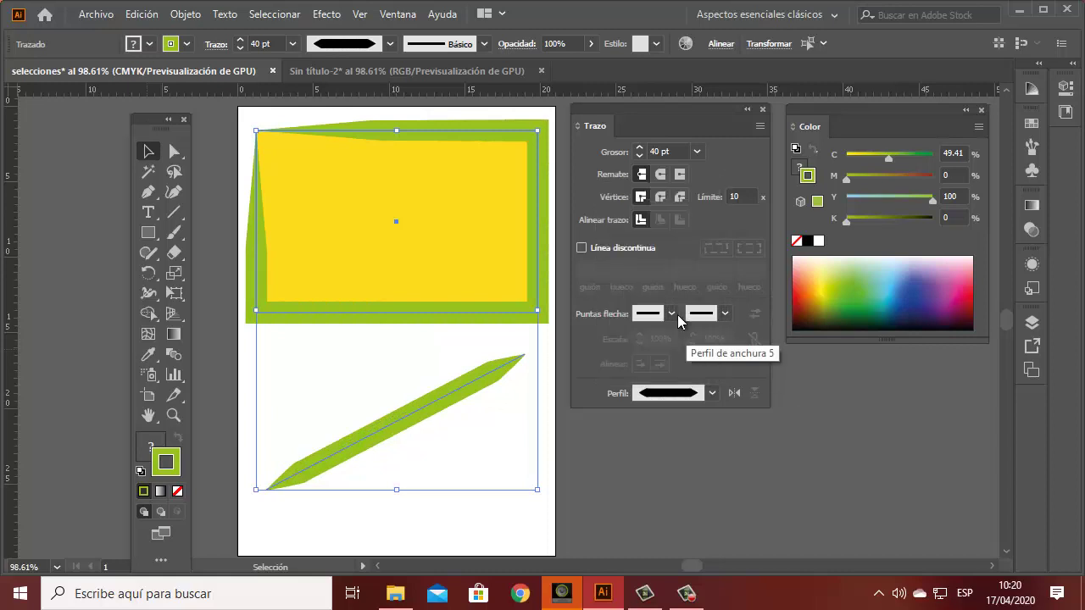
click(712, 395)
click(679, 350)
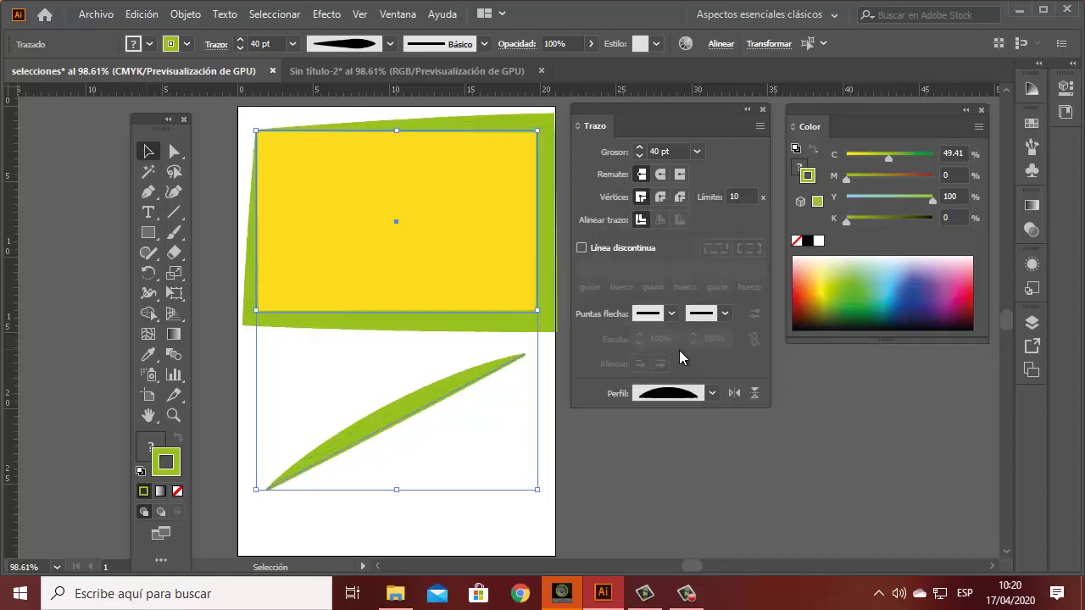
click(712, 395)
click(675, 246)
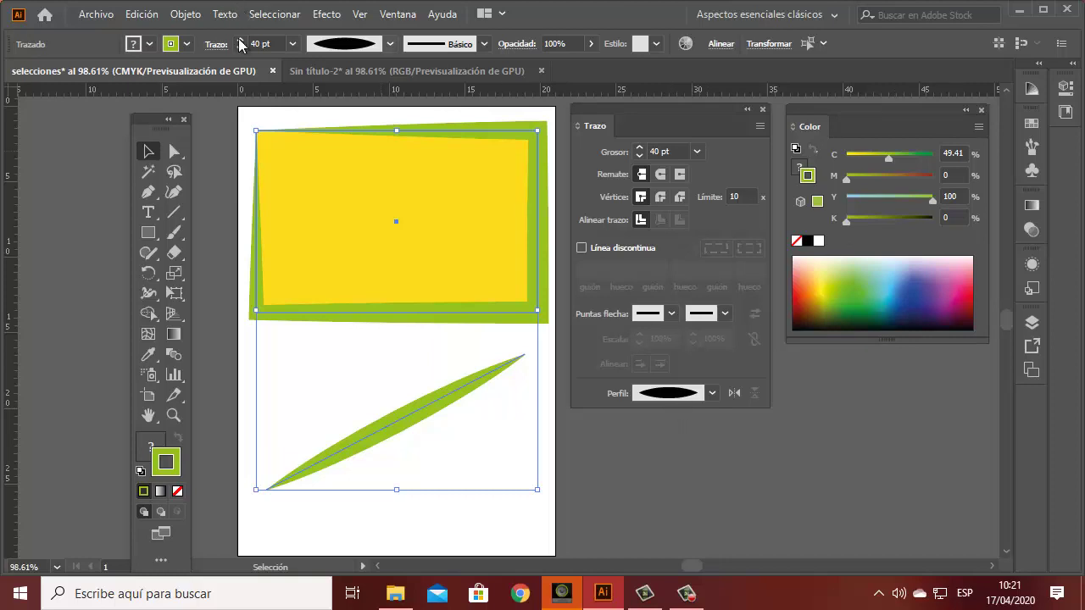
Examine the preset stroke weights and the full set of Stroke options offered for the selected paths.
click(293, 44)
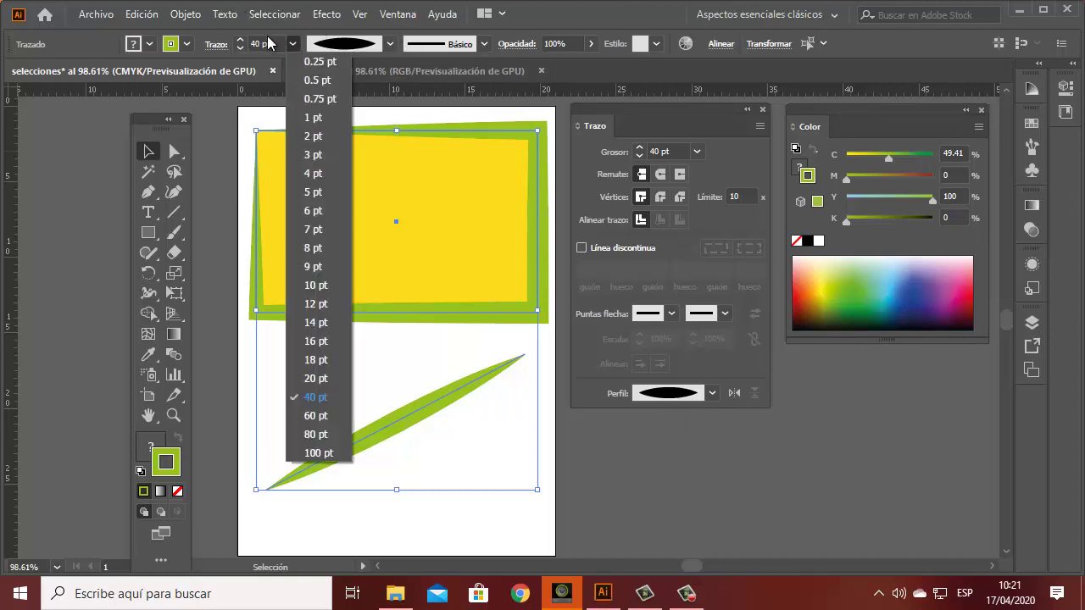
click(216, 50)
click(216, 47)
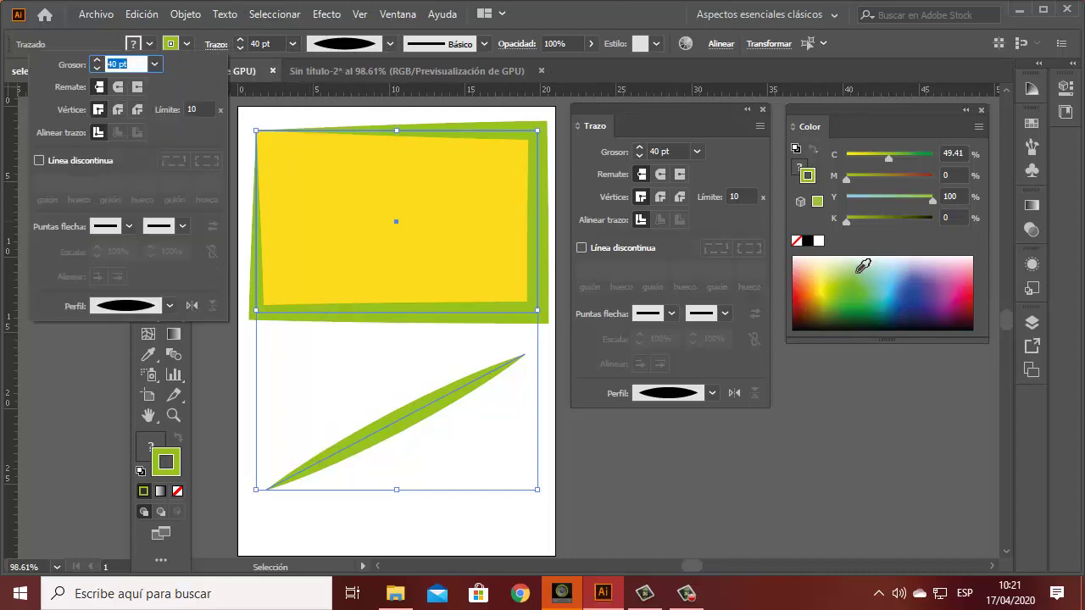
click(577, 36)
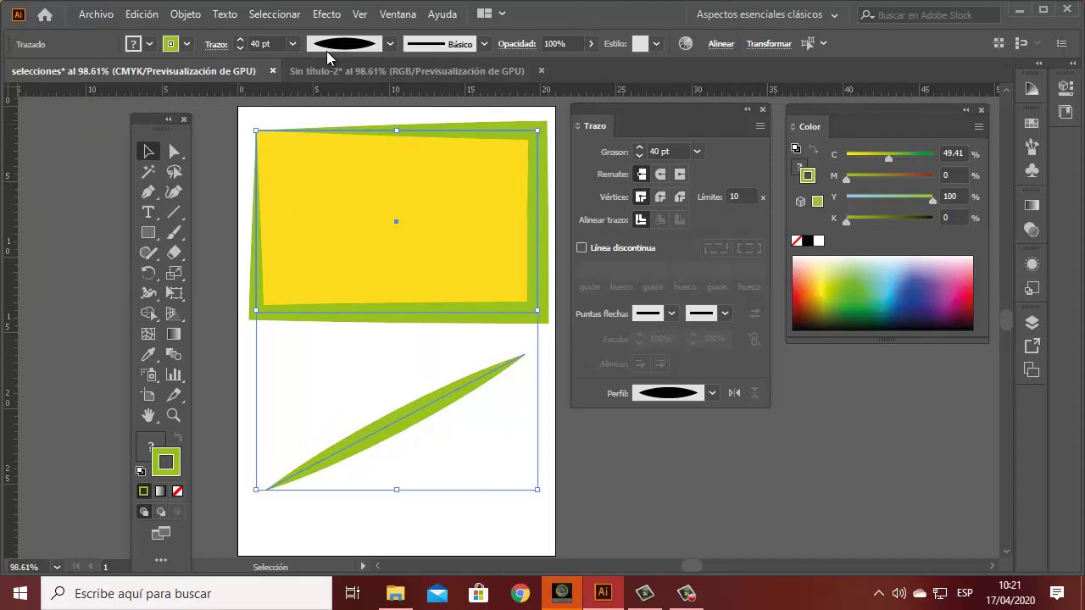
Apply the double-bulge width profile to both paths, followed by the triangular profile that tapers to a point.
click(390, 44)
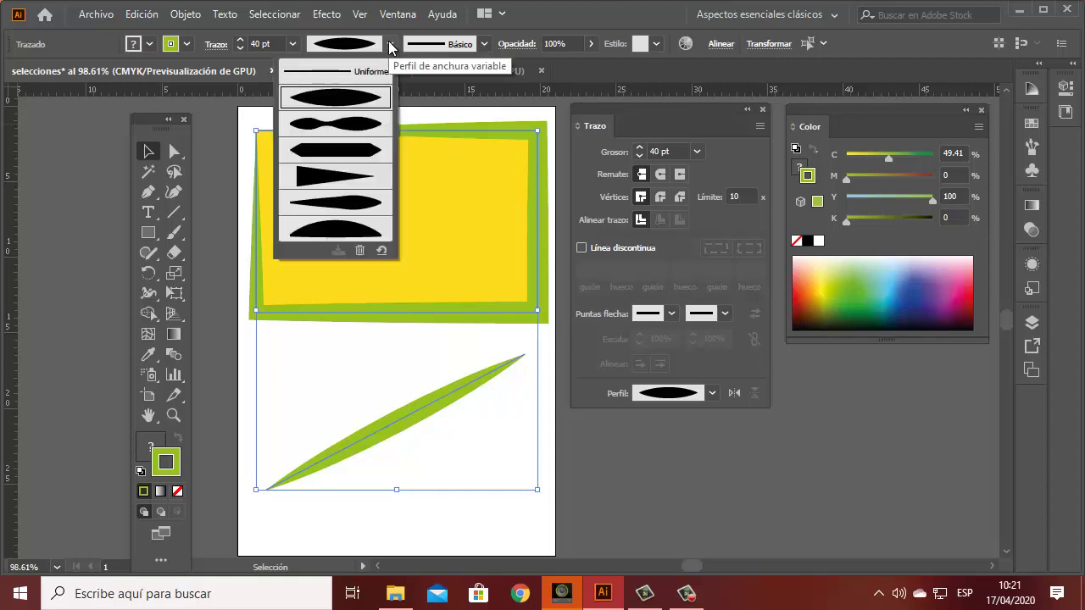
click(364, 123)
click(390, 44)
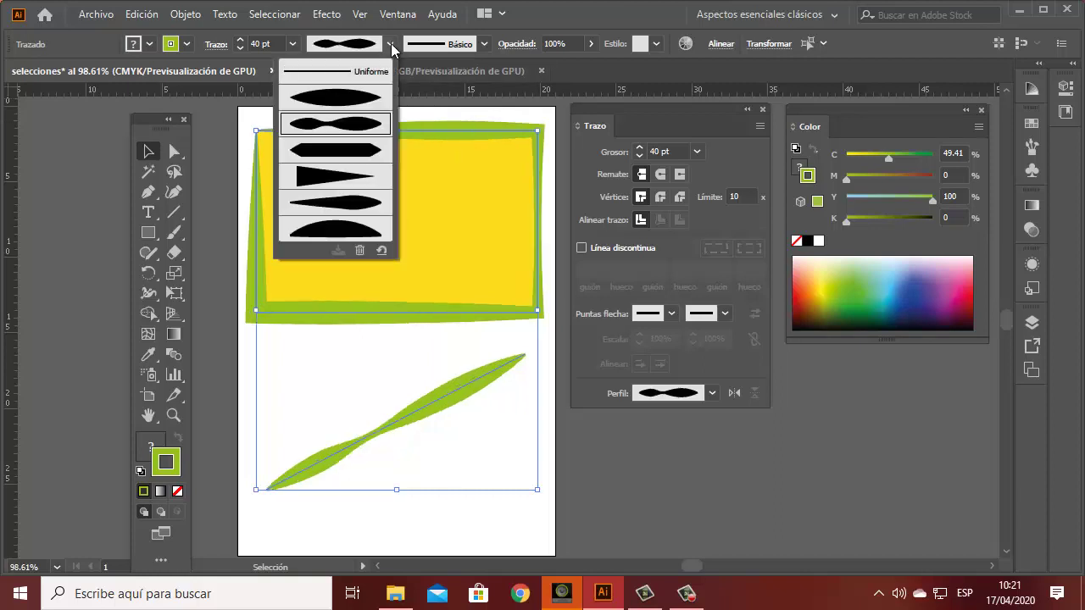
click(337, 177)
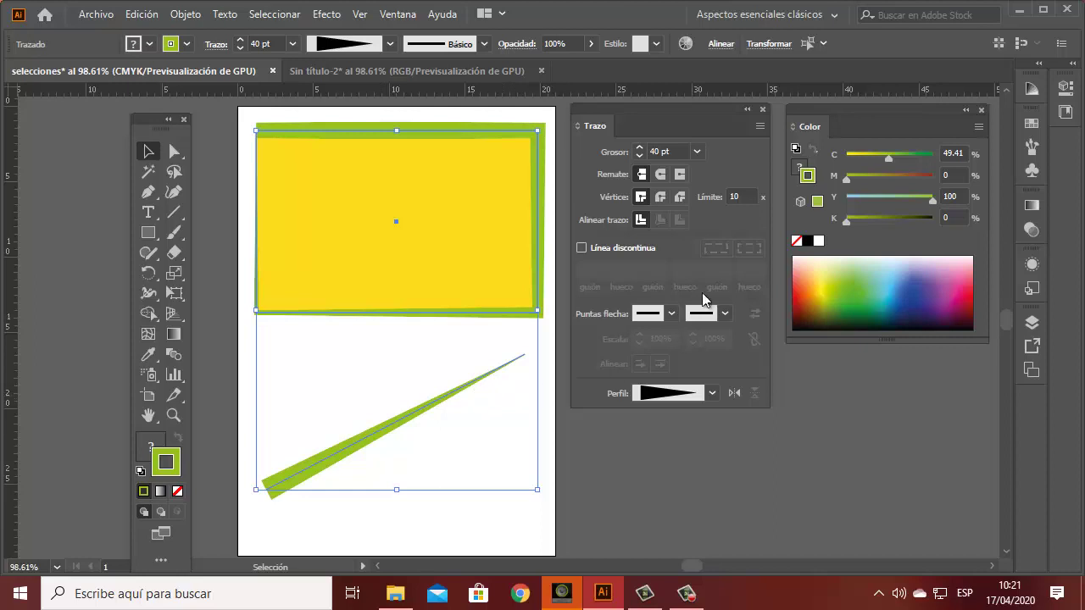
Set the width profile of both paths to Uniforme and deselect them.
click(712, 393)
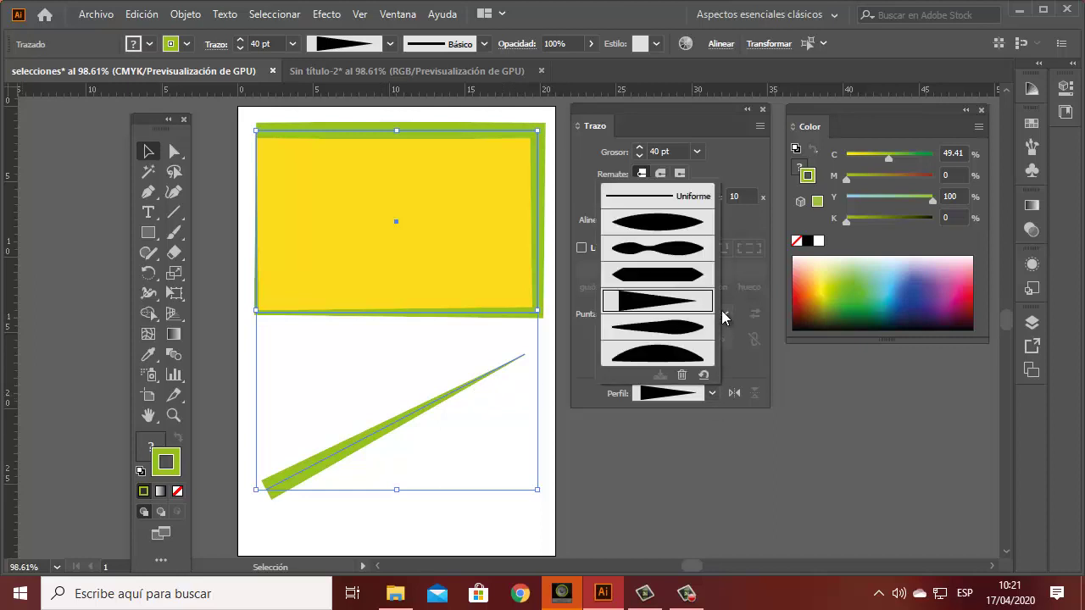
click(683, 200)
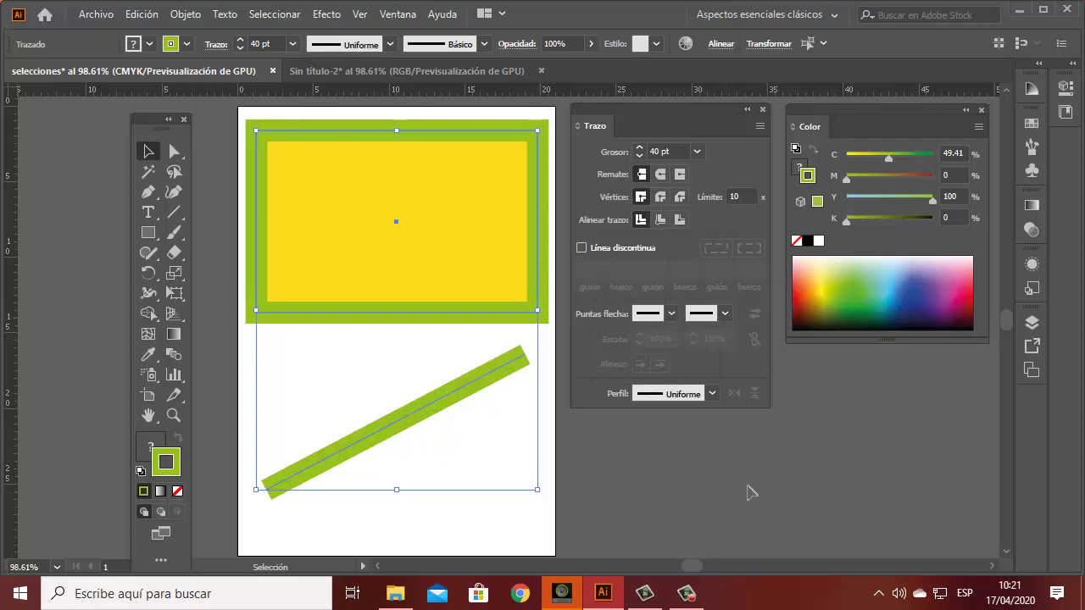
click(779, 466)
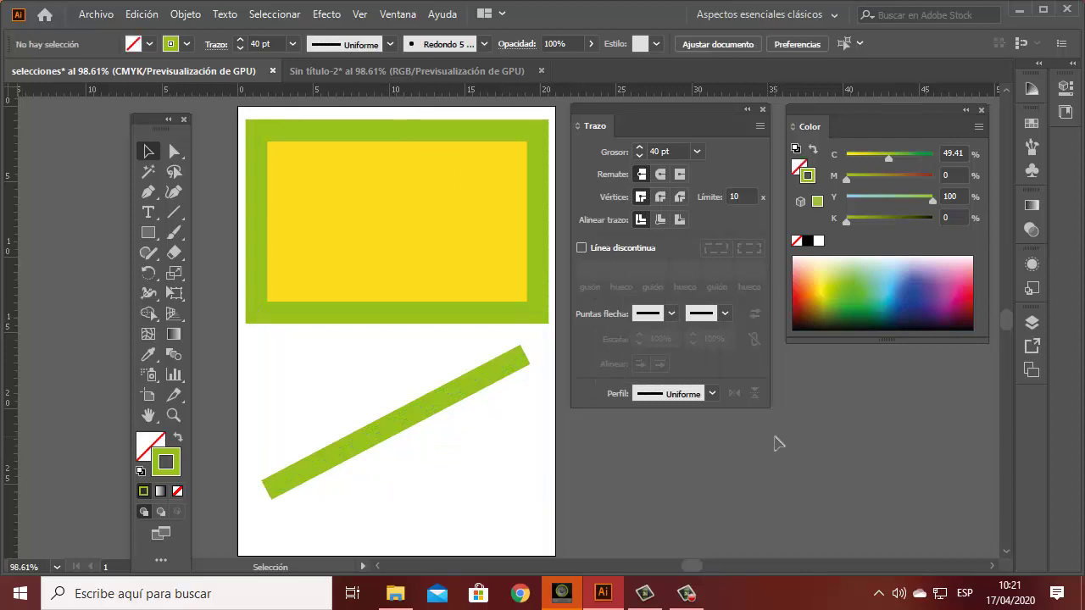